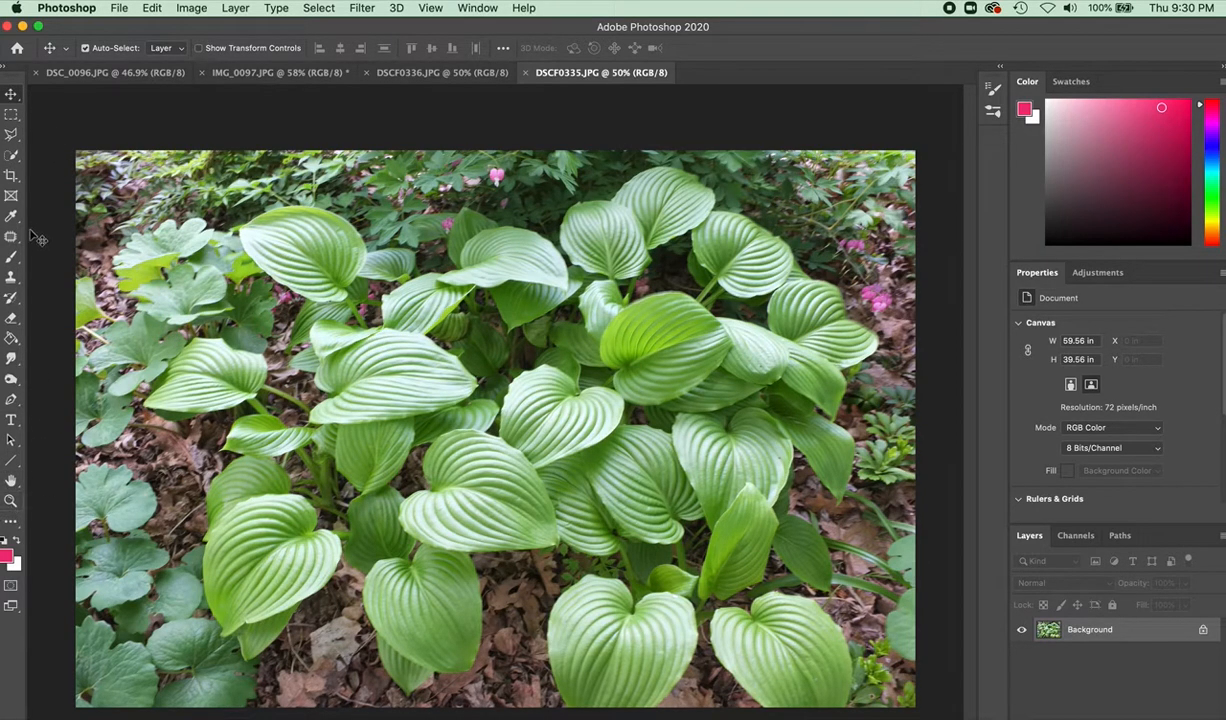
Step: Examine the focus and leaf edge detail of the hosta photo at 200% magnification
left_click(10, 503)
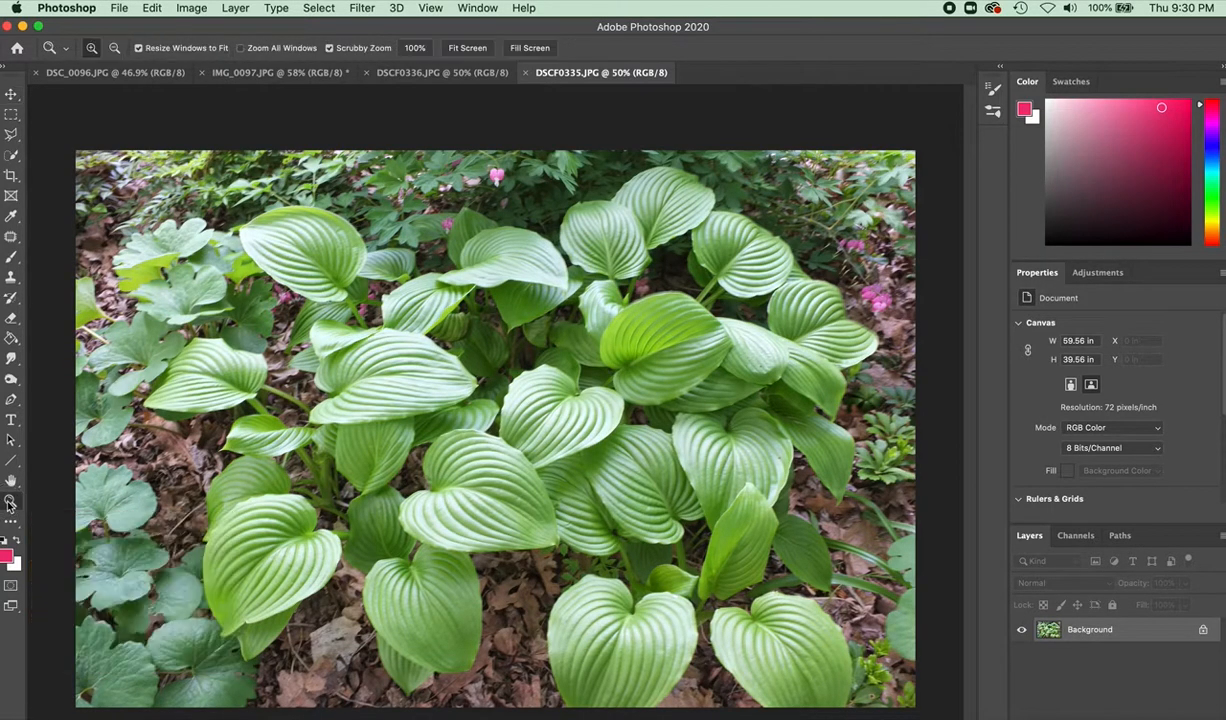
left_click_drag(391, 328, 402, 301)
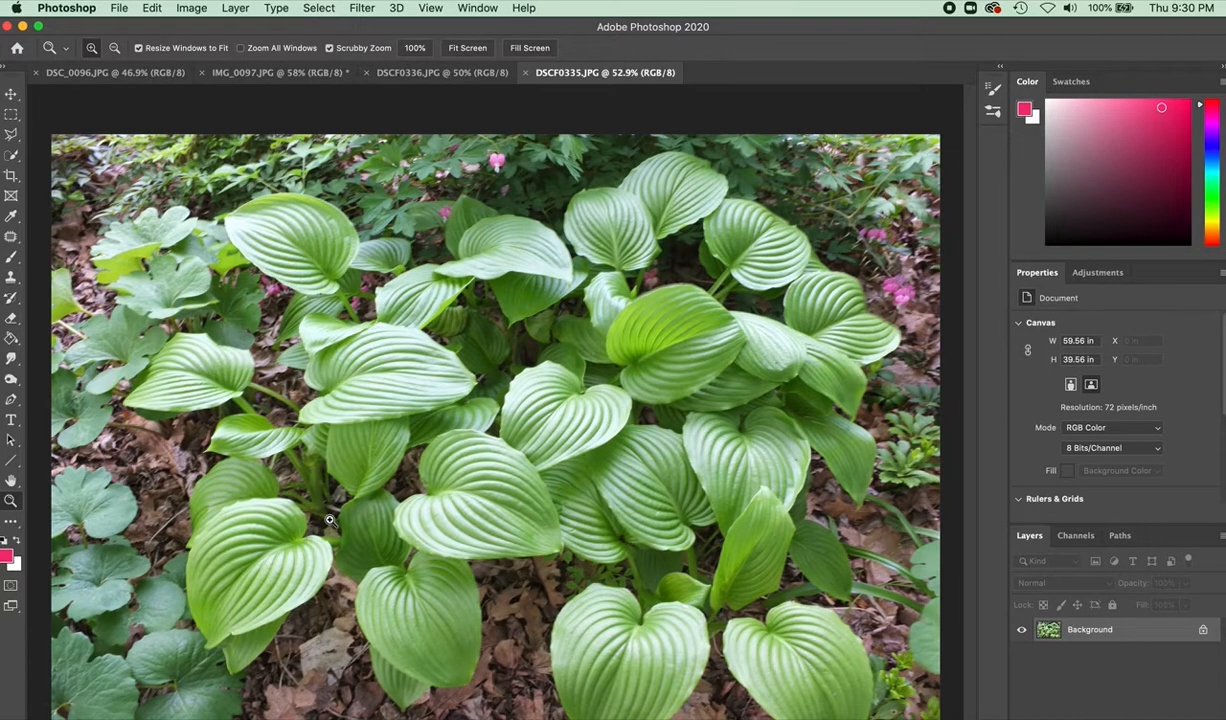
left_click_drag(330, 519, 335, 528)
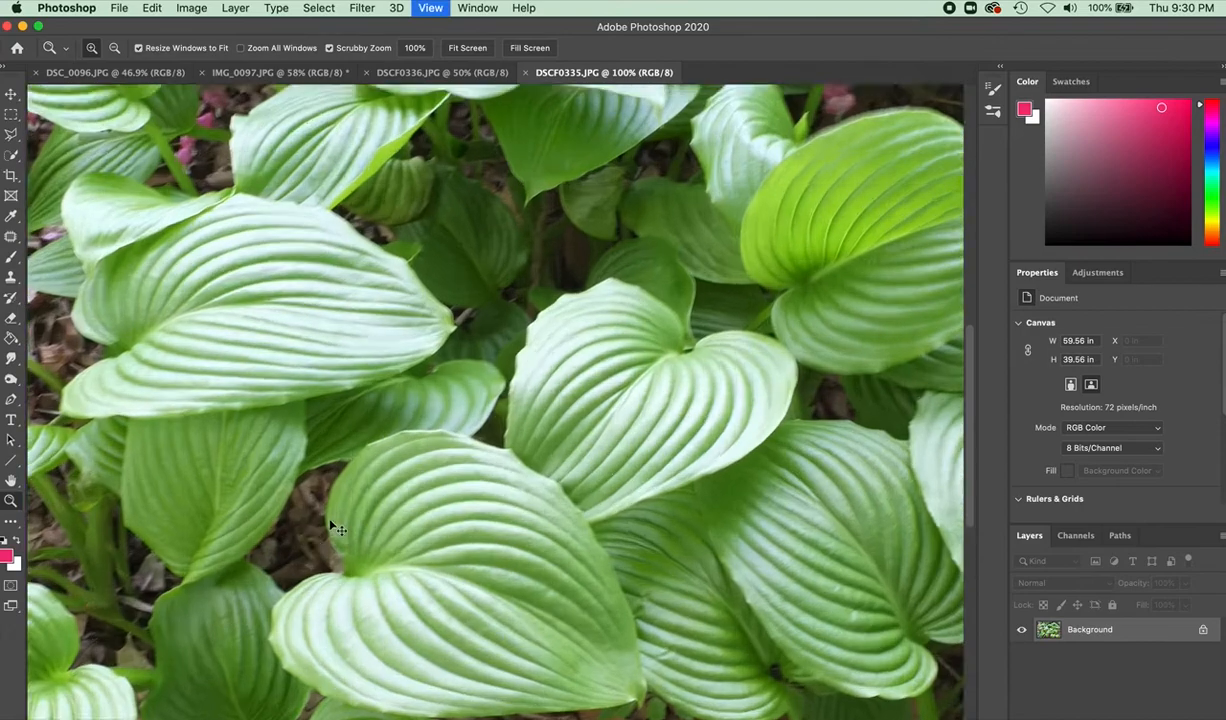
left_click_drag(328, 520, 330, 520)
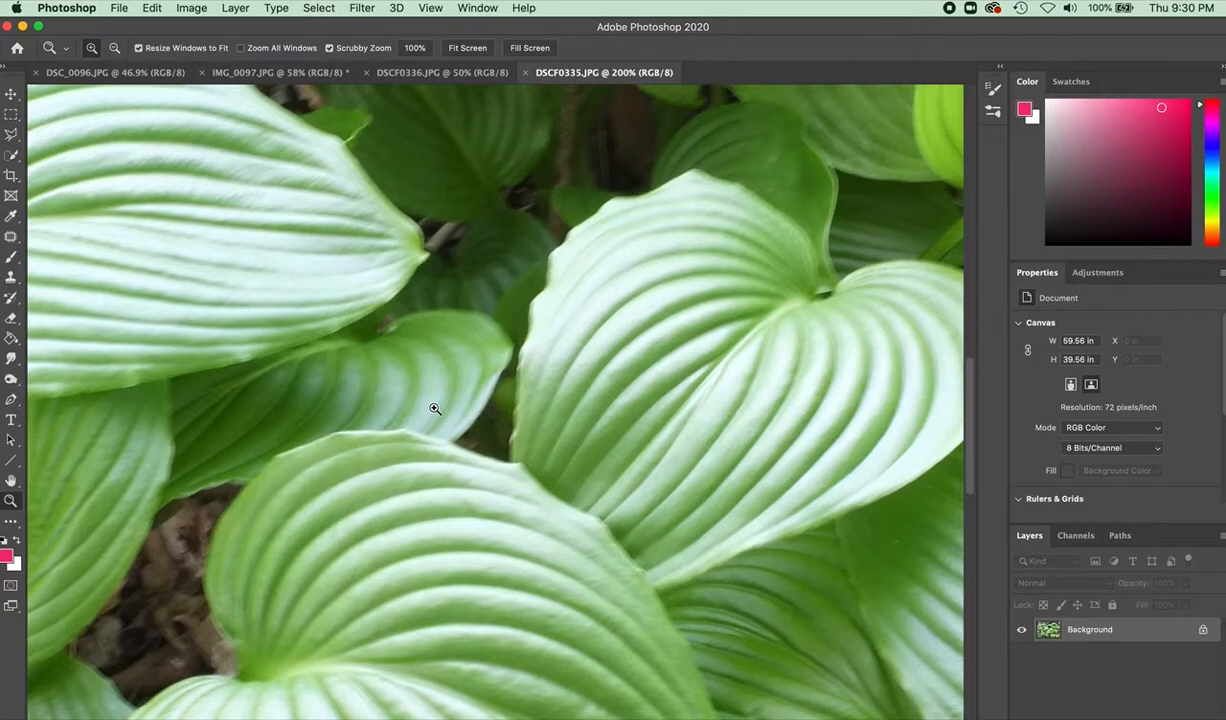
left_click_drag(305, 521, 588, 339)
left_click_drag(532, 450, 638, 282)
left_click_drag(400, 416, 638, 314)
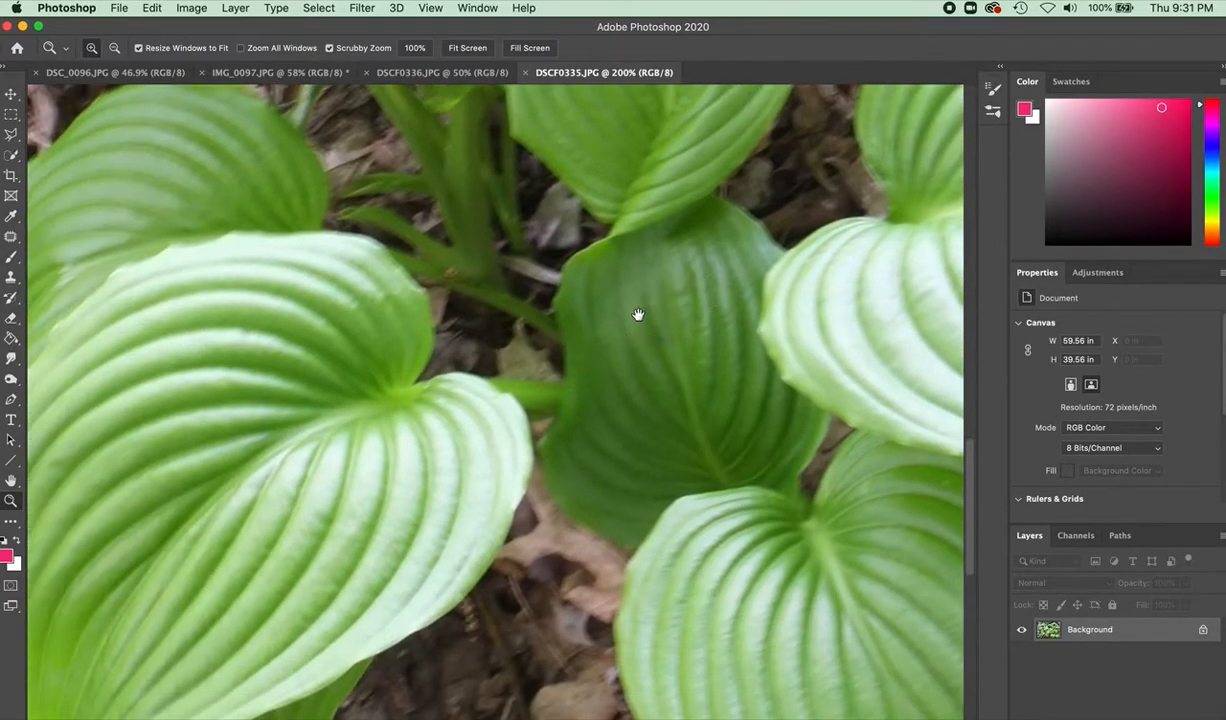
left_click_drag(517, 457, 592, 410)
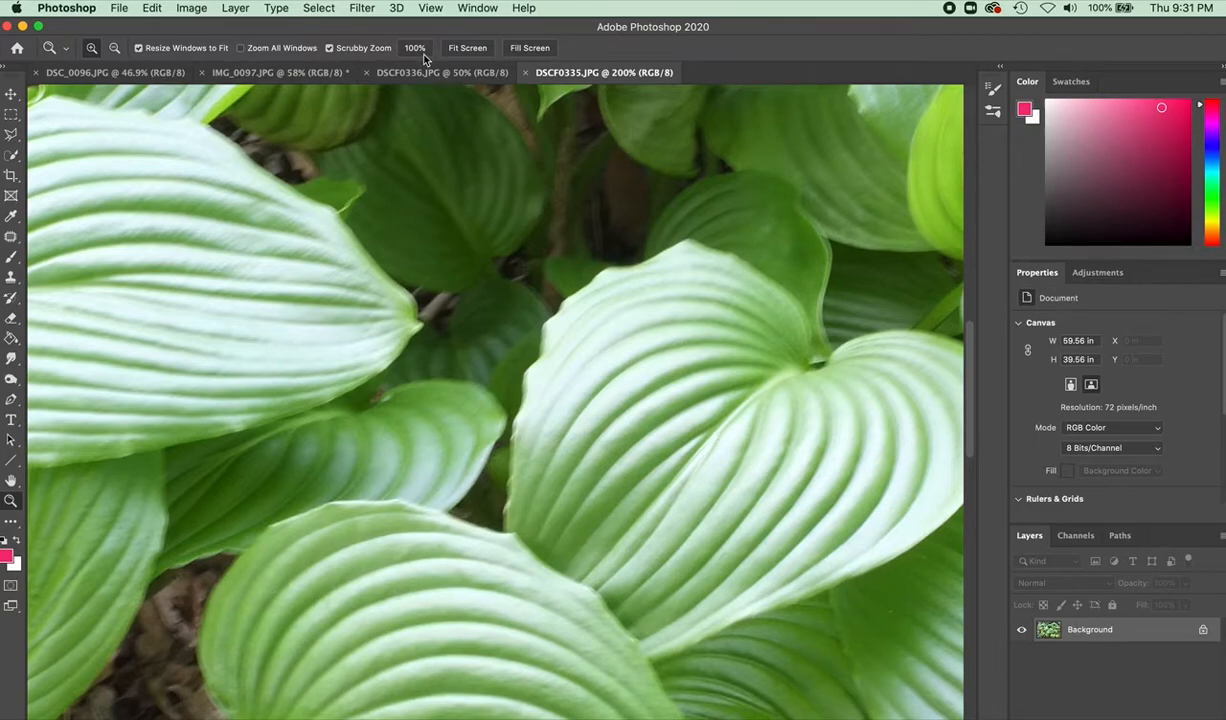
Step: Apply Smart Sharpen to DSCF0335.JPG with amount 206%, radius 1.9 px, reduce noise 10% and Lens Blur, comparing the preview off and on
left_click(362, 8)
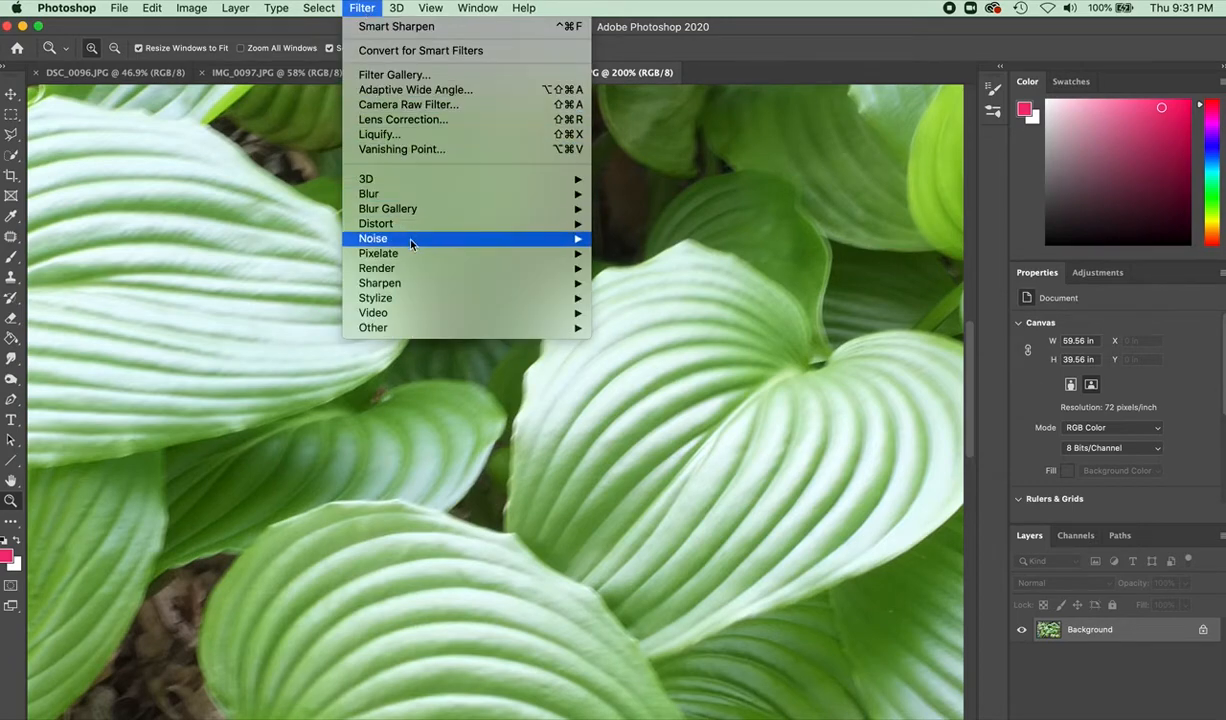
mouse_move(408, 289)
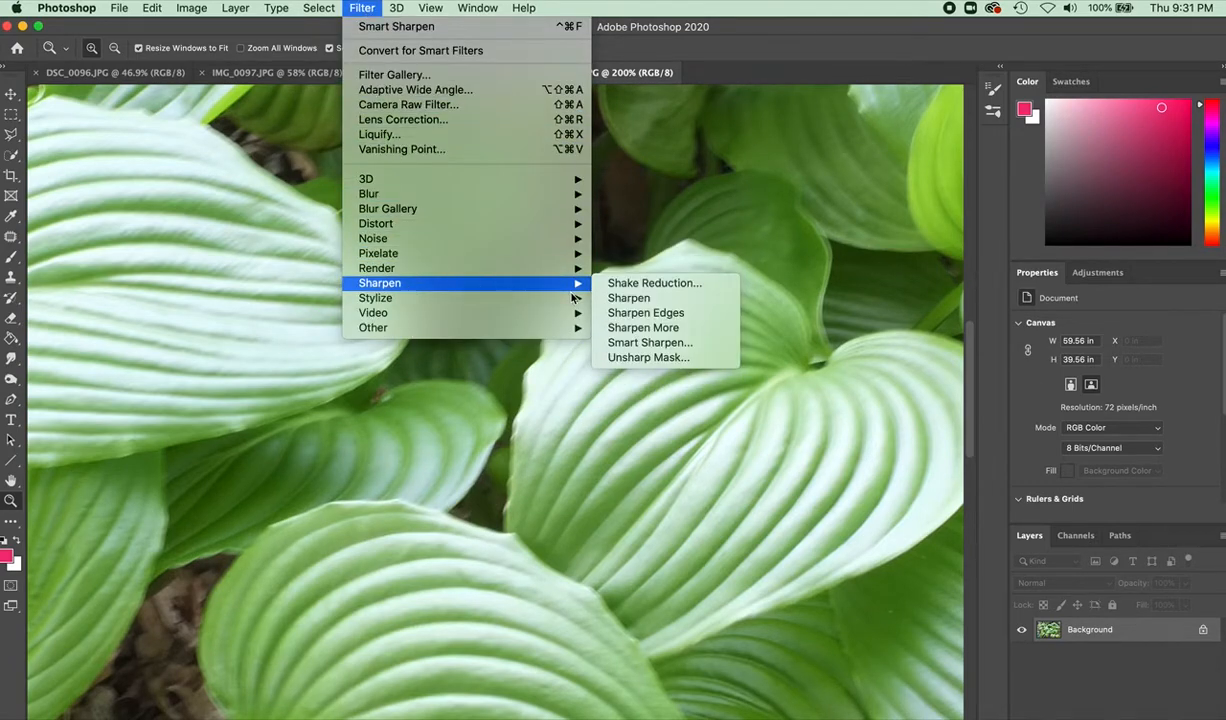
left_click(679, 344)
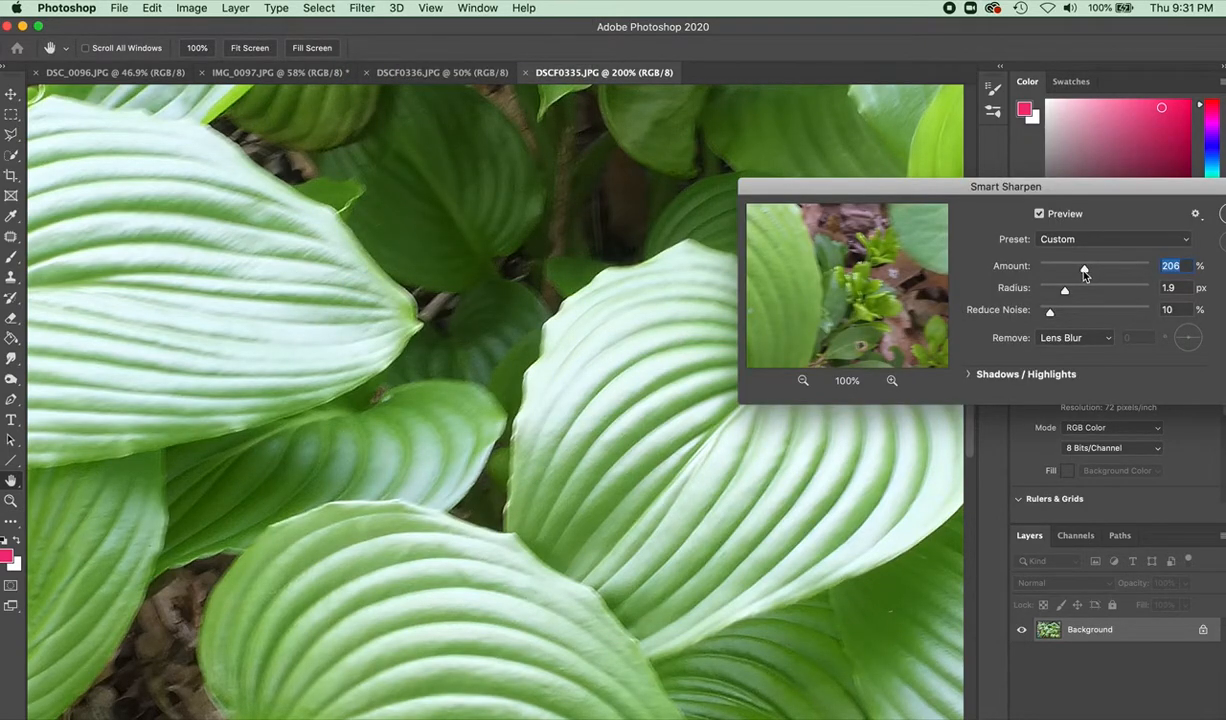
left_click_drag(1078, 188, 998, 150)
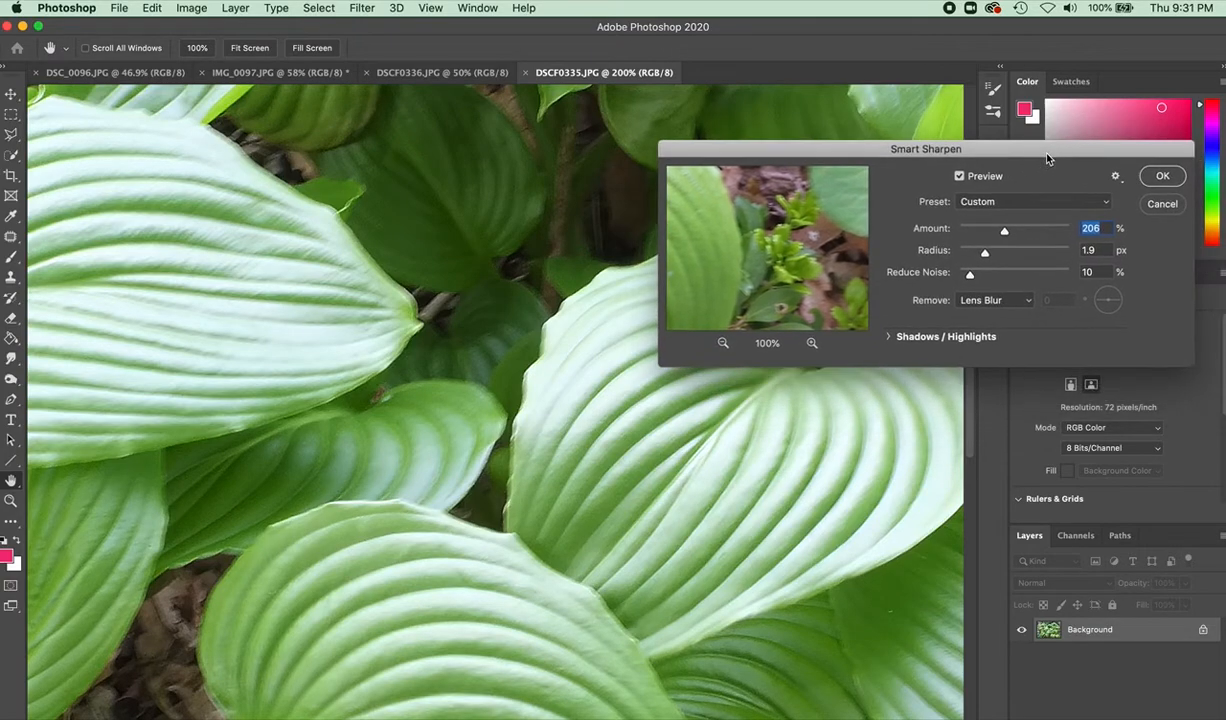
left_click(959, 177)
key("super+plus")
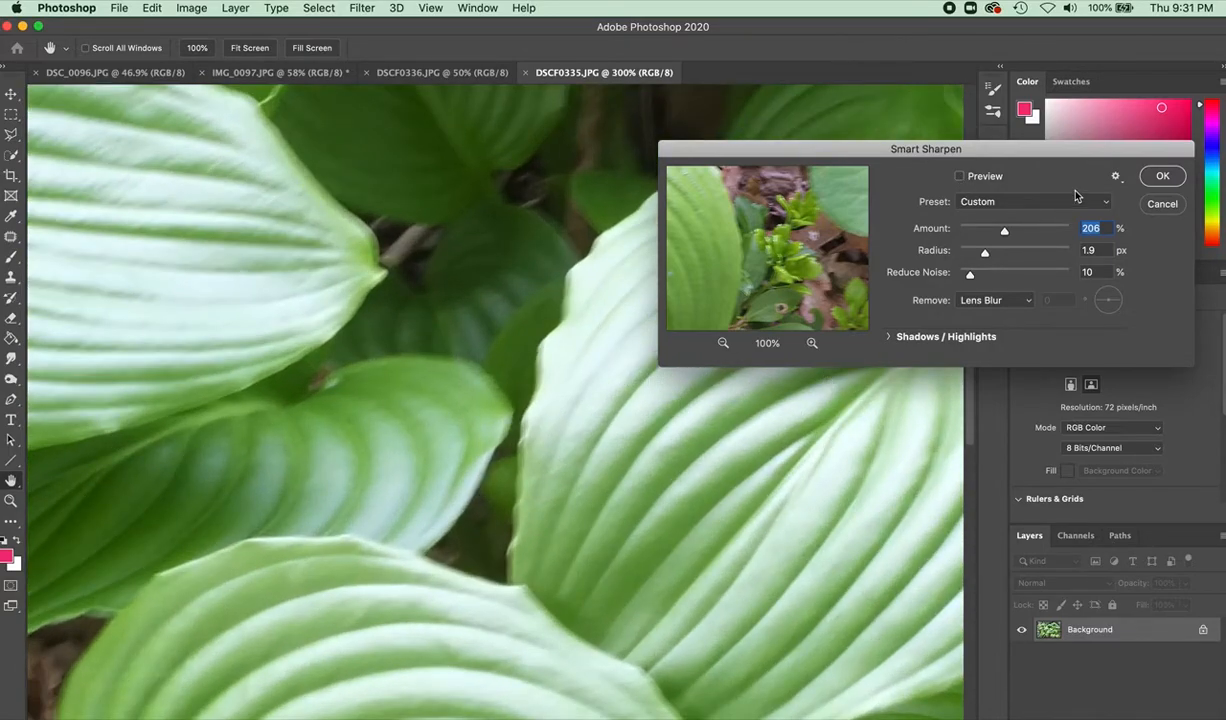
left_click(959, 177)
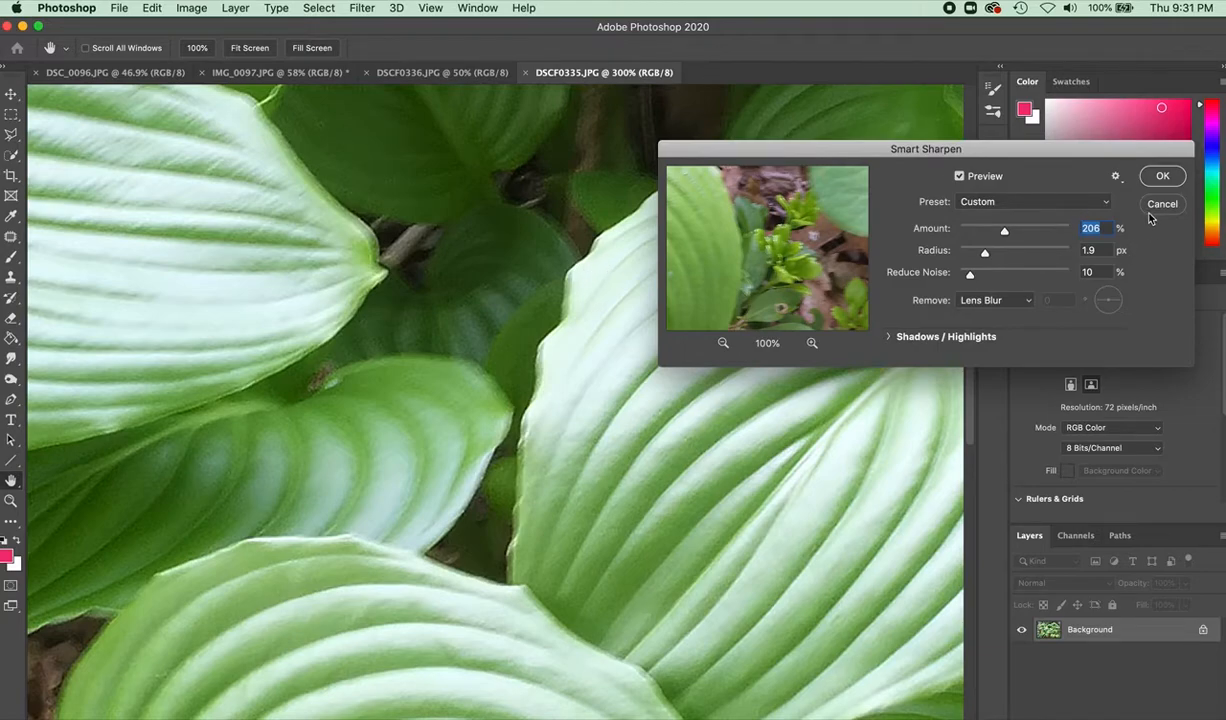
left_click(1162, 177)
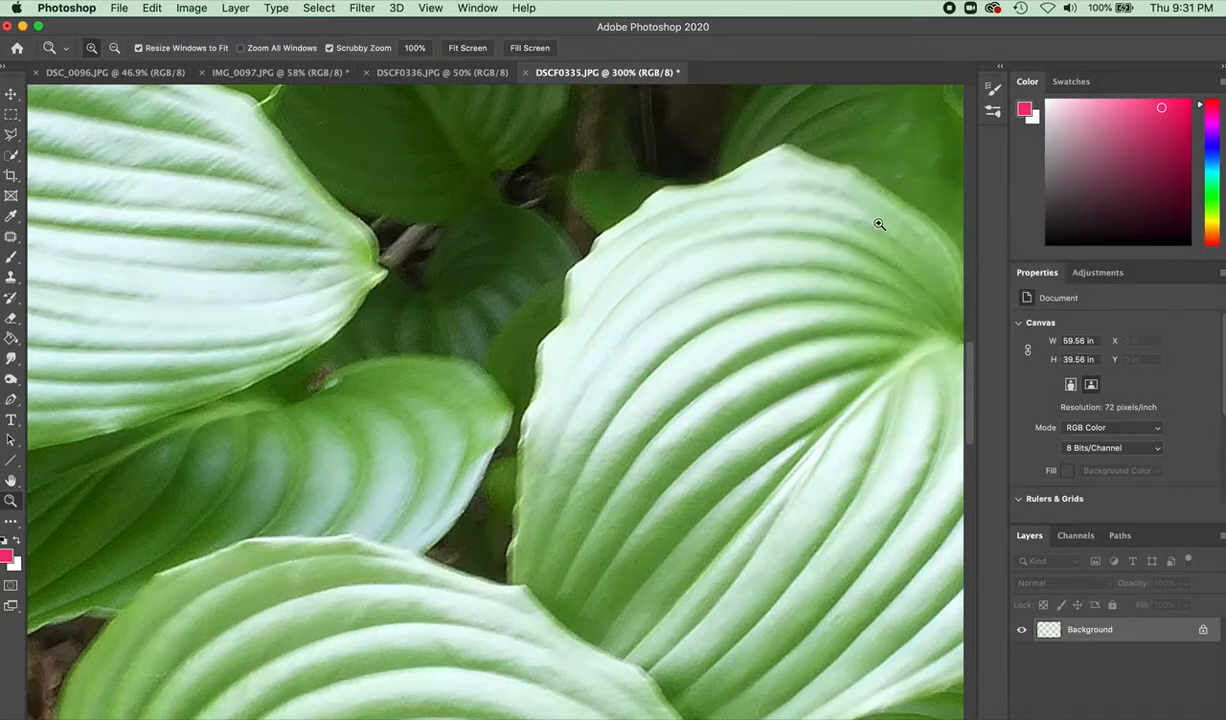
Step: Close DSCF0335.JPG without saving its changes
key("super+0")
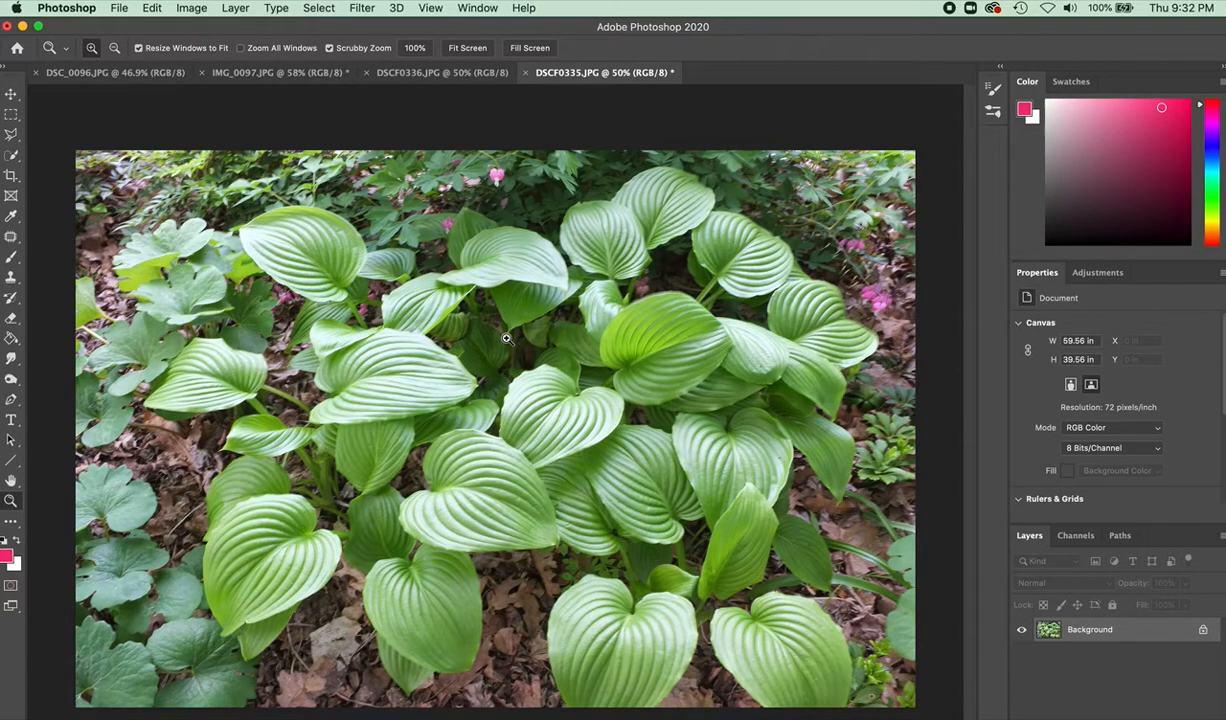
left_click(526, 73)
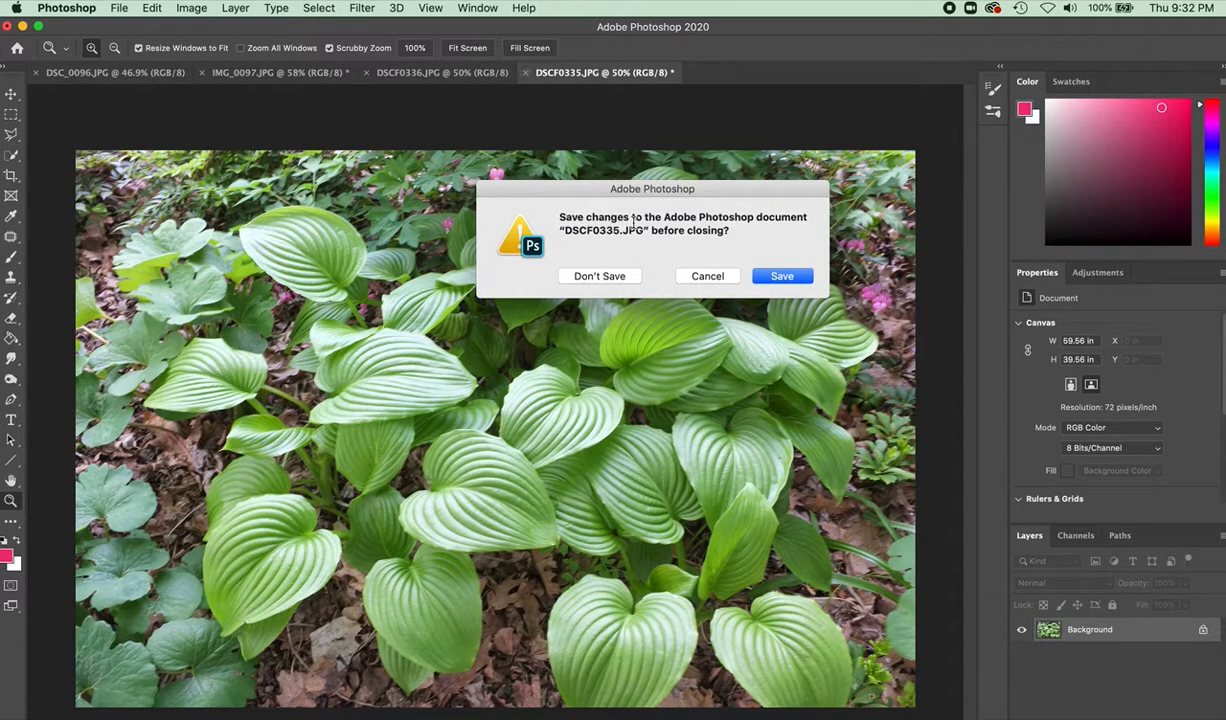
left_click(590, 276)
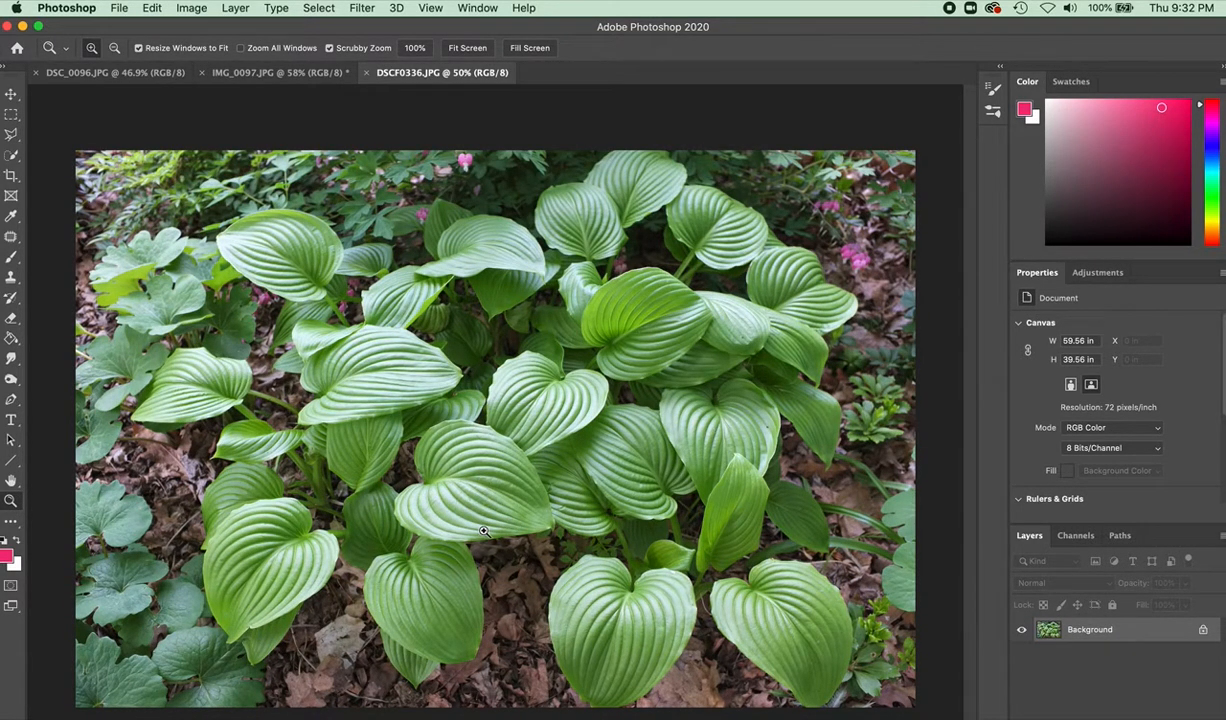
Step: Open Smart Sharpen for DSCF0336.JPG and compare the enlarged leaves with the preview off and on
key("super+plus")
key("super+plus")
key("super+plus")
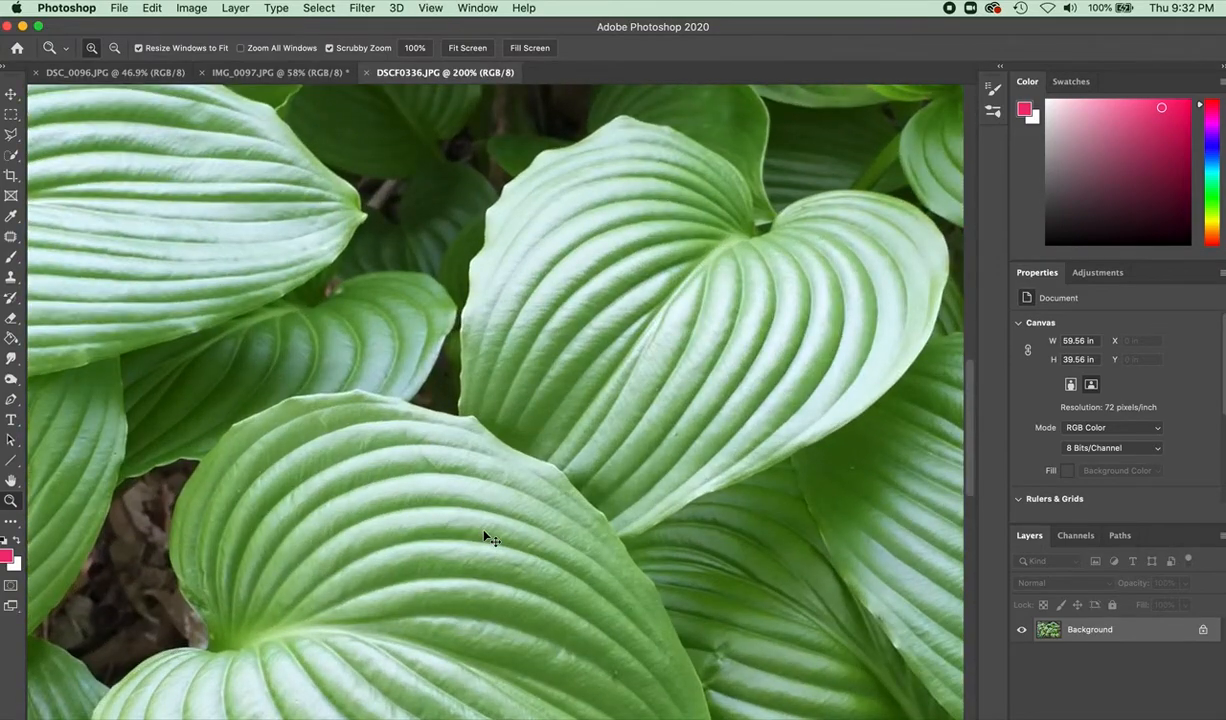
key("super+plus")
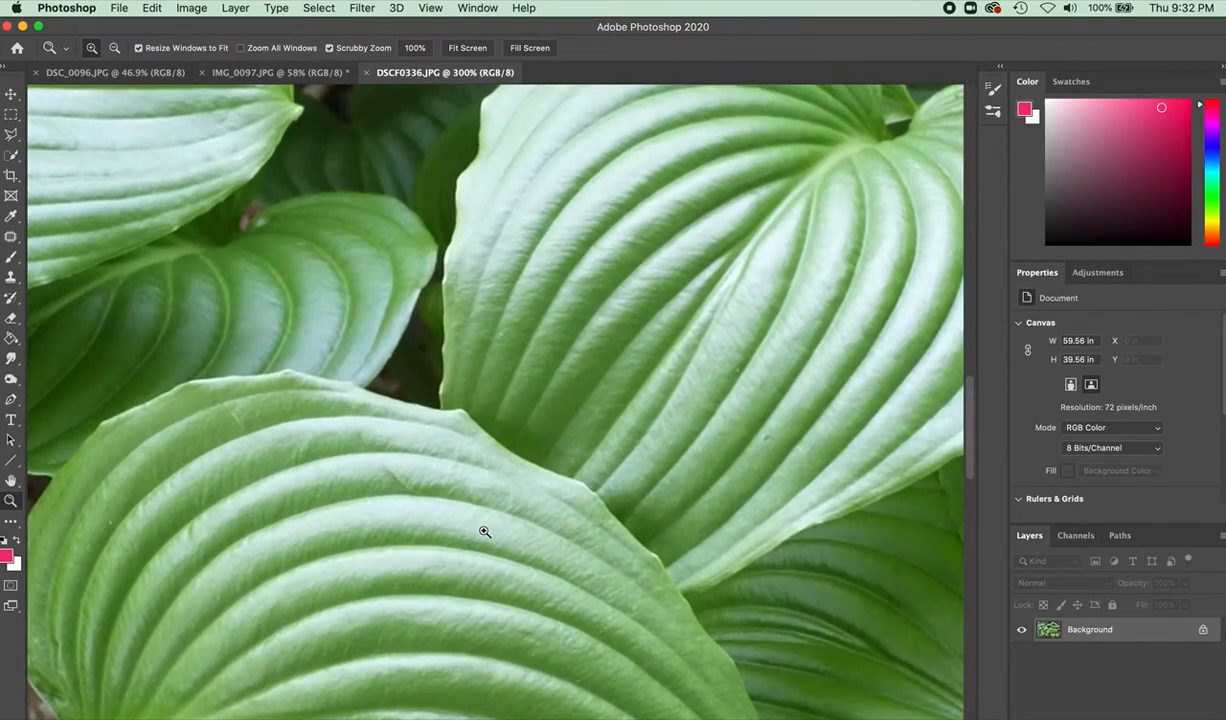
key("super+minus")
key("super+plus")
left_click(354, 11)
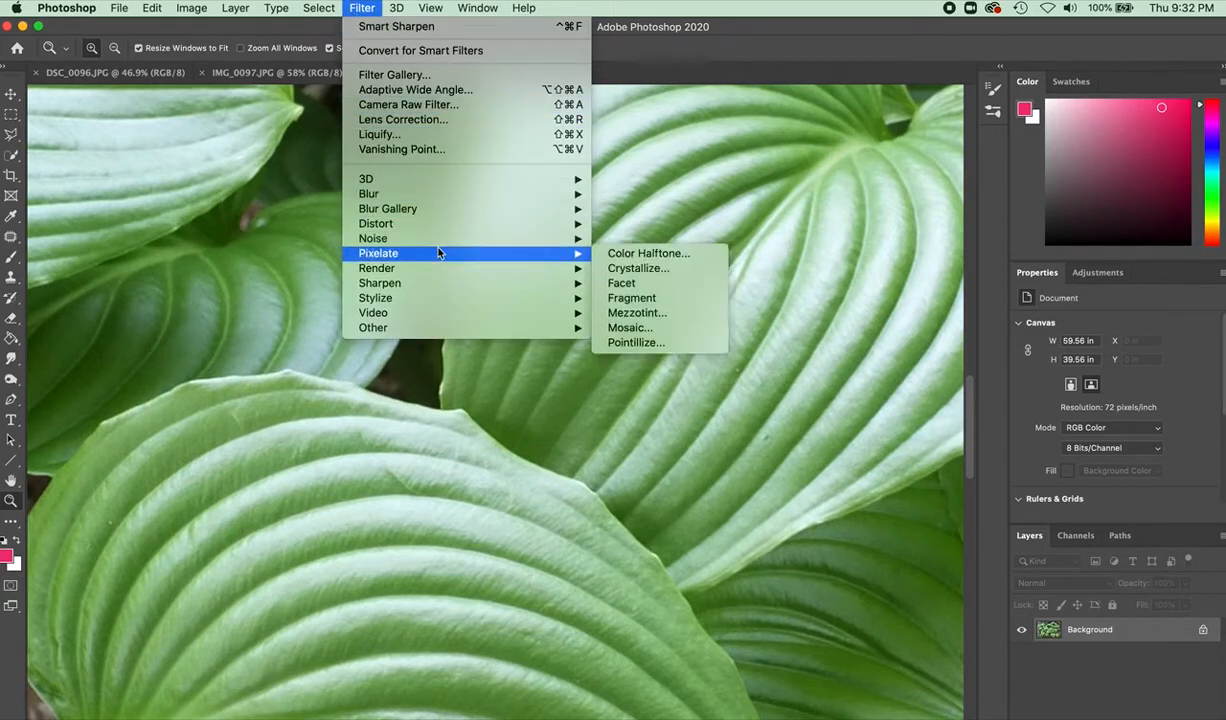
mouse_move(432, 284)
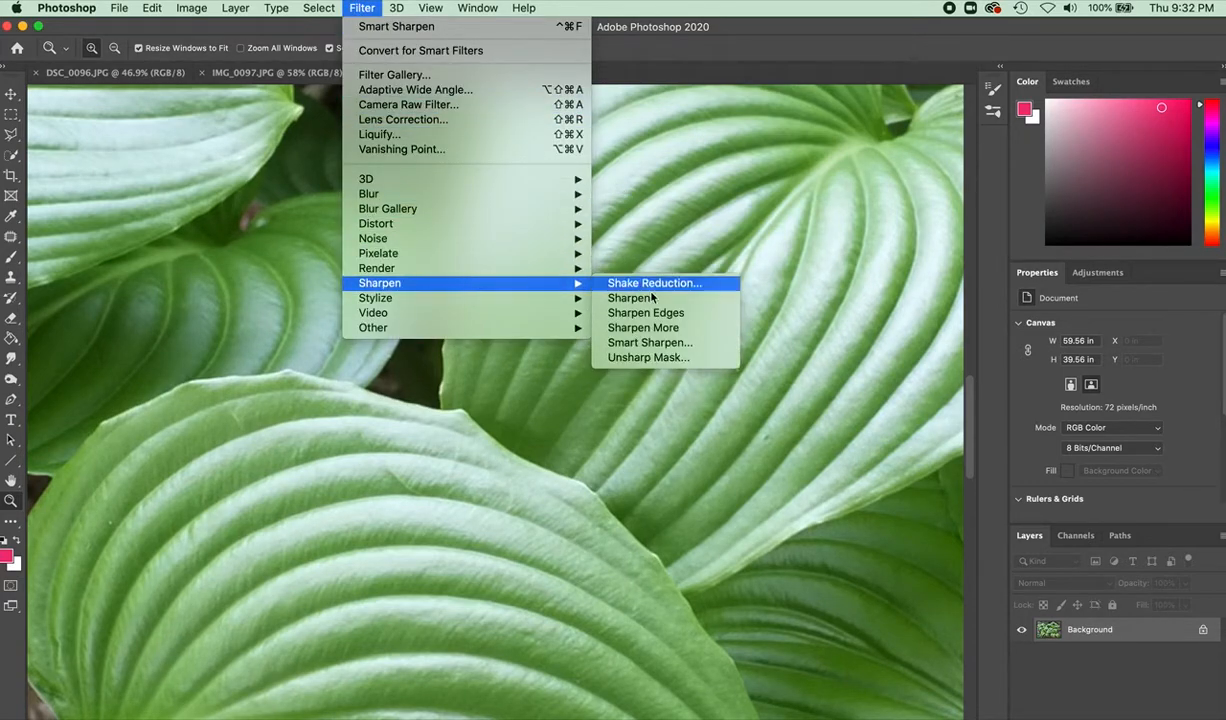
left_click(724, 342)
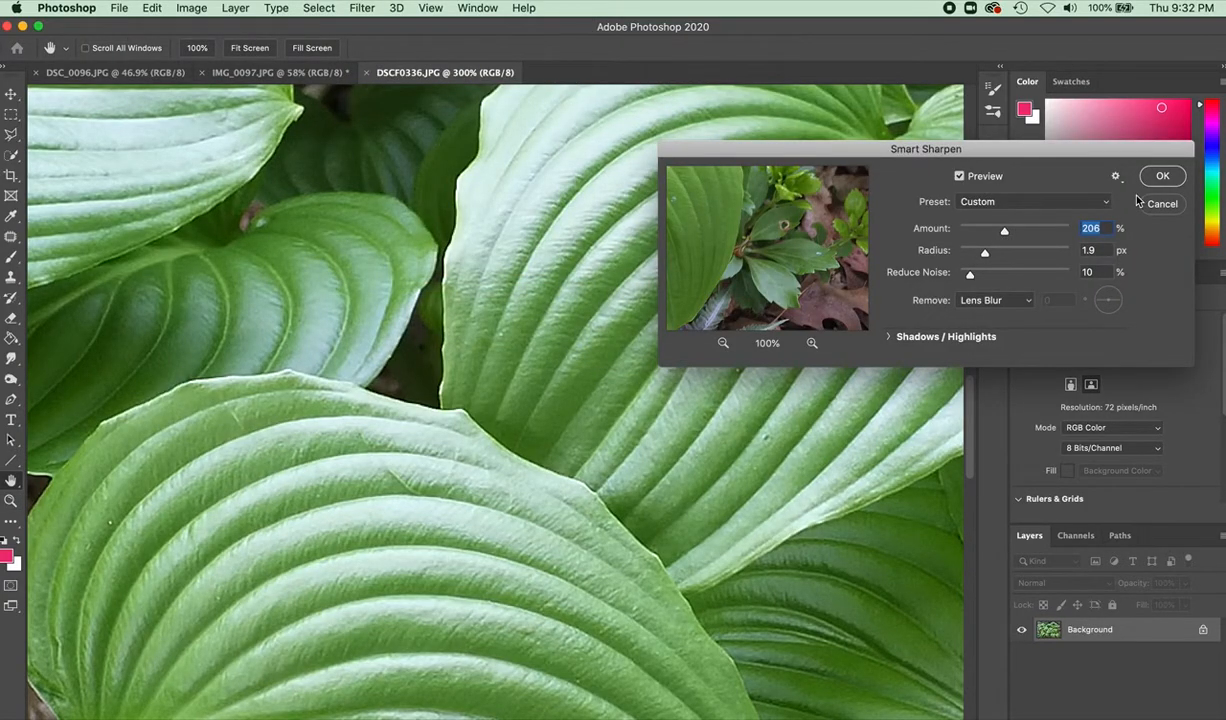
left_click(960, 177)
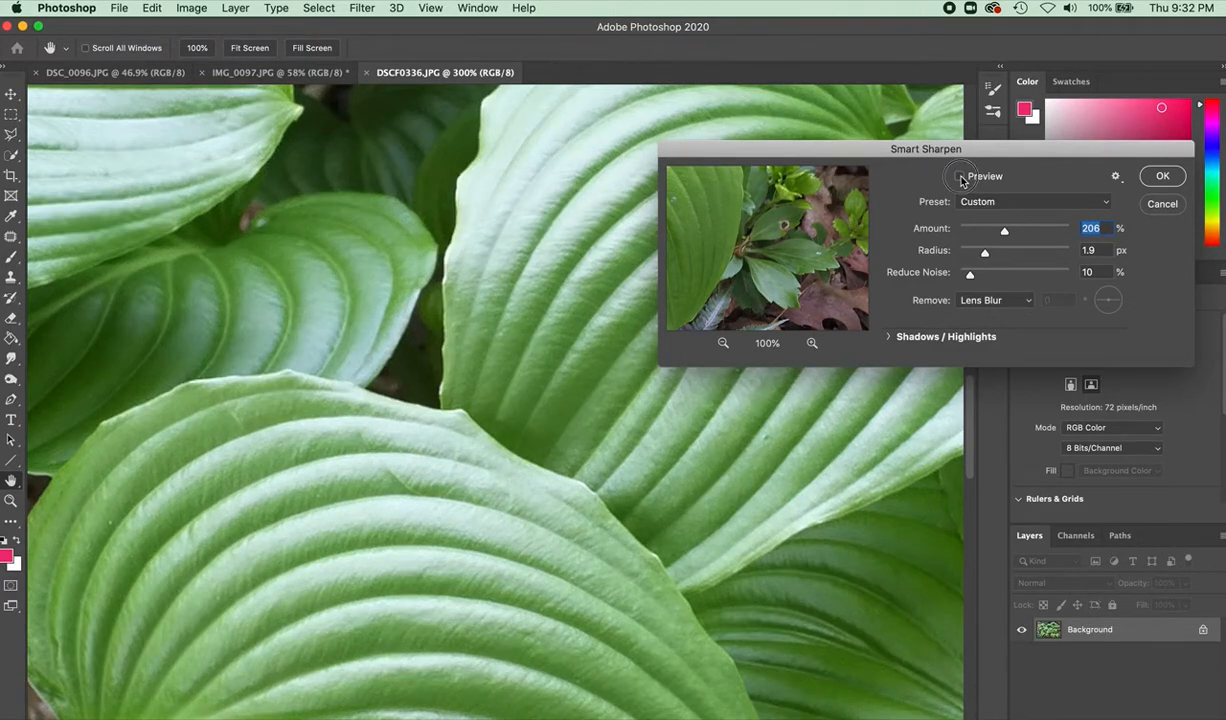
left_click(960, 177)
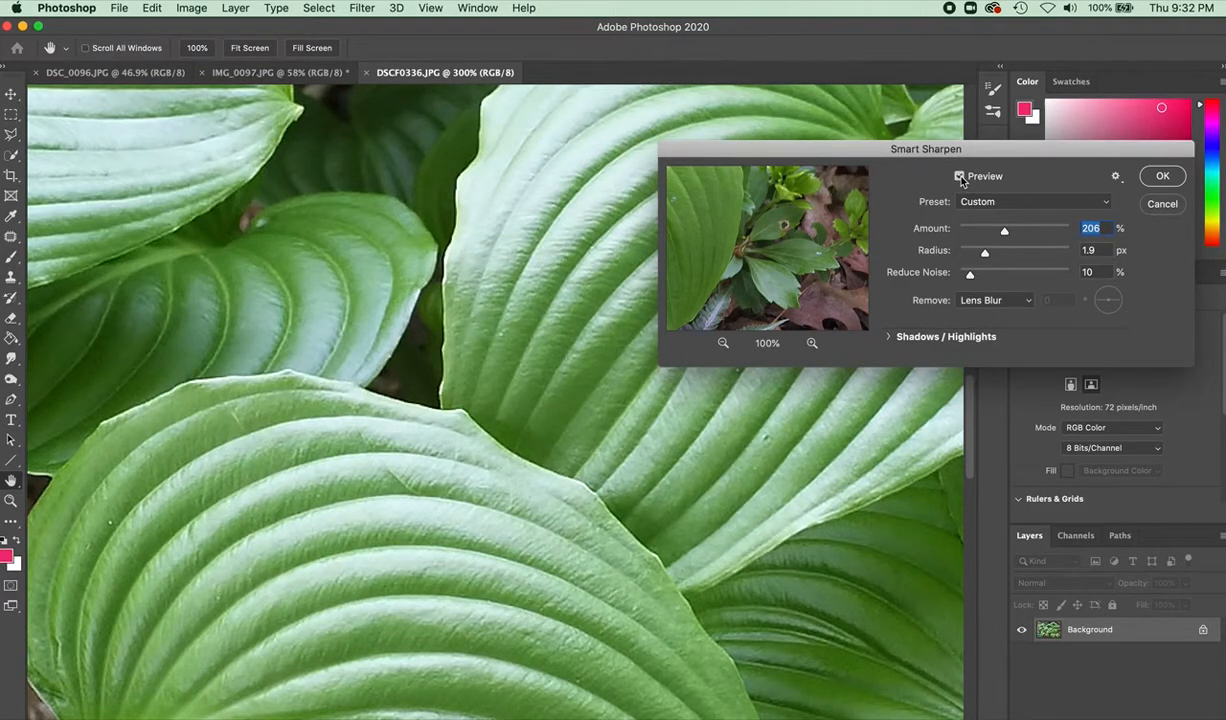
Step: Lower the Smart Sharpen amount slightly and apply the filter to DSCF0336.JPG
left_click(998, 234)
left_click_drag(998, 236, 988, 232)
left_click(1160, 177)
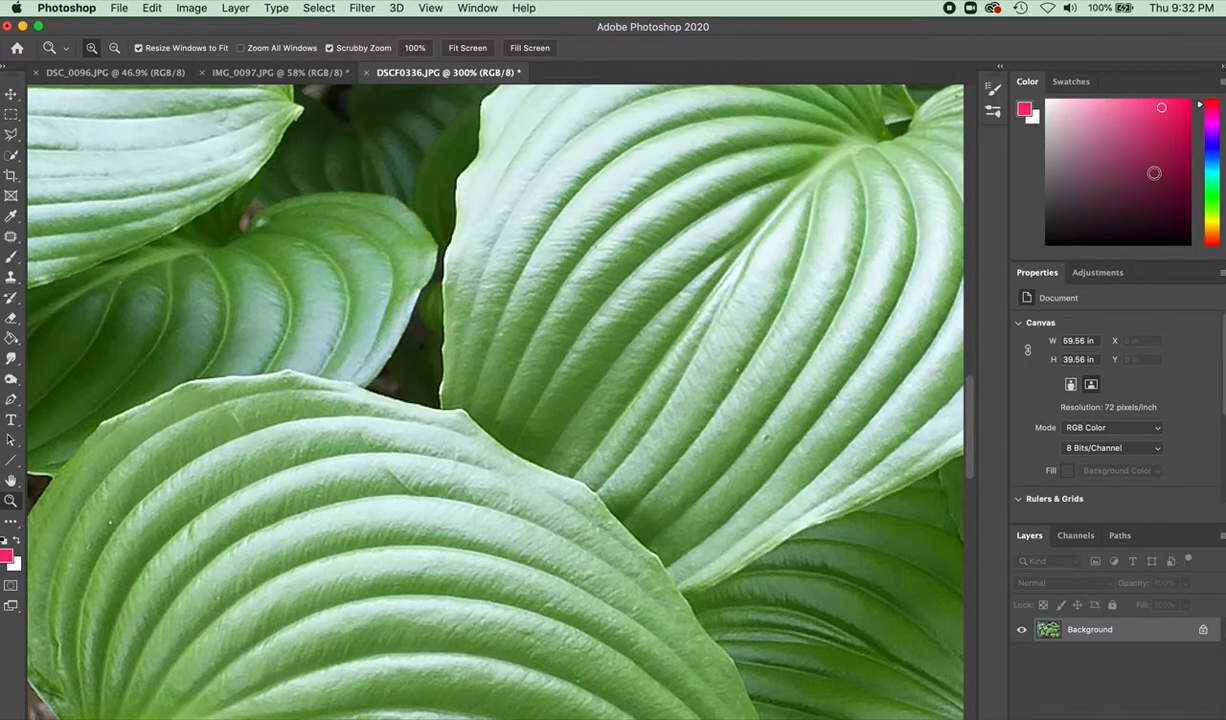
Step: Start a Black & White adjustment on the whole sharpened photo, setting Magentas to -164% and Reds to -179%
key("super+minus")
key("super+minus")
key("super+minus")
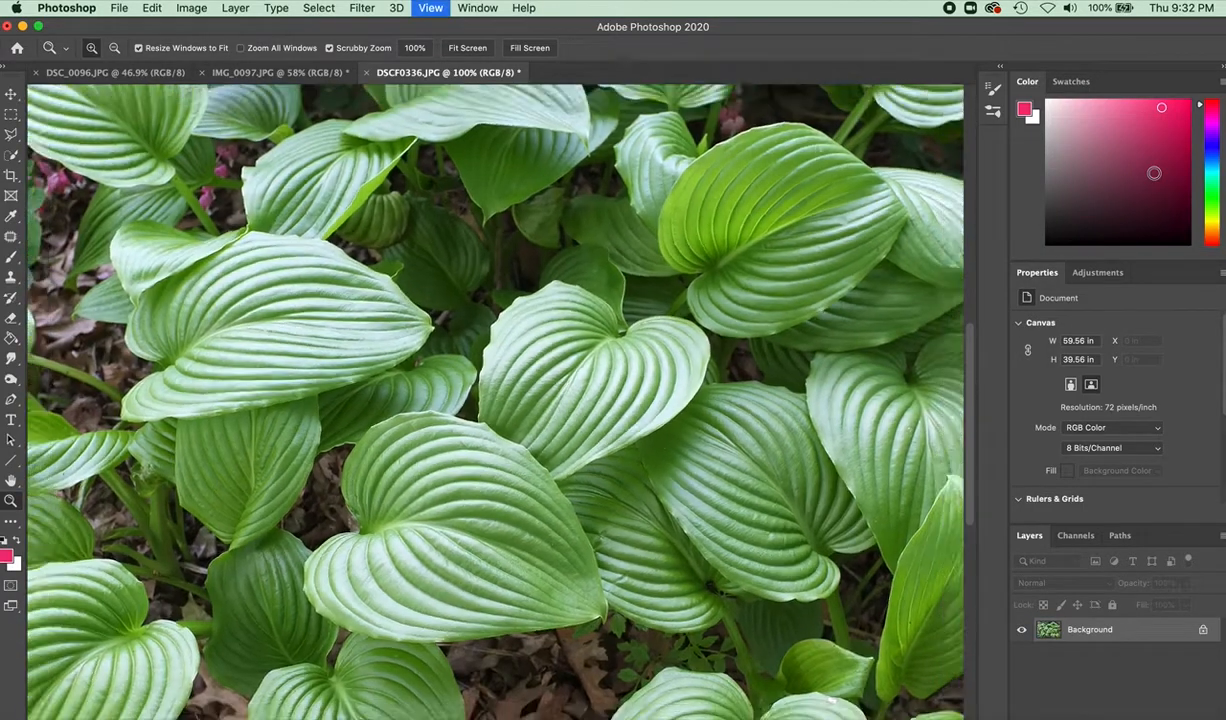
key("super+minus")
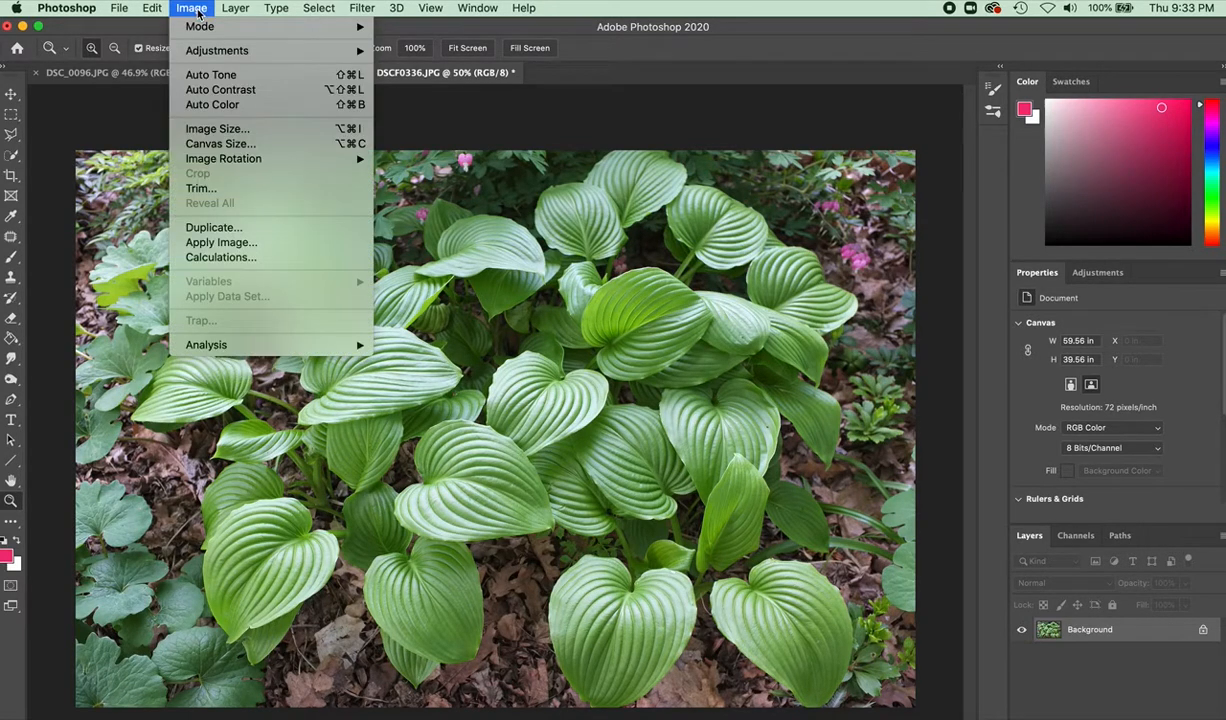
mouse_move(214, 53)
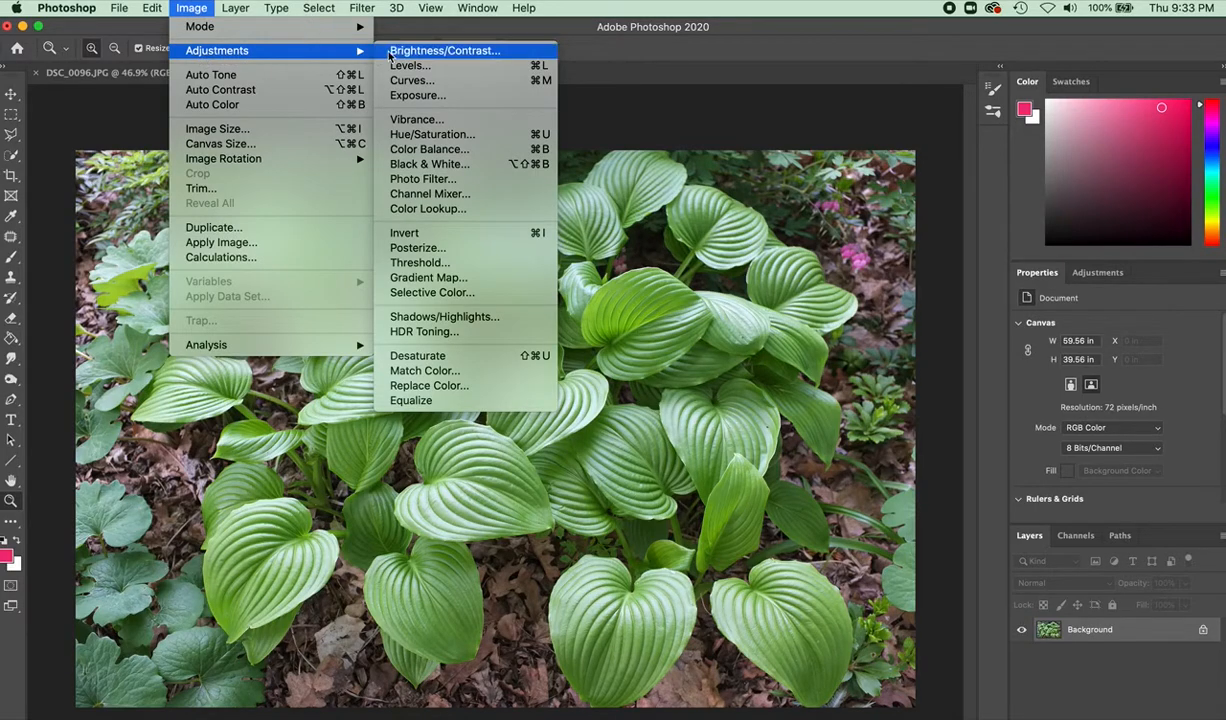
left_click(488, 165)
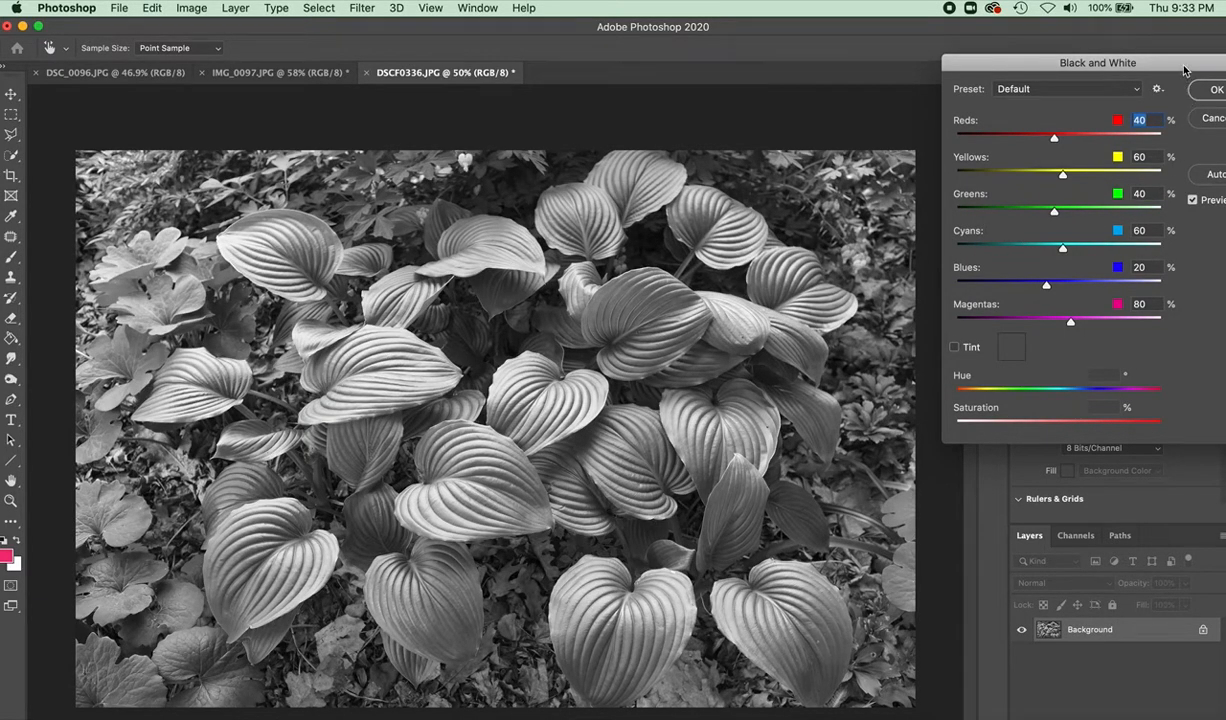
left_click_drag(1186, 66, 1144, 50)
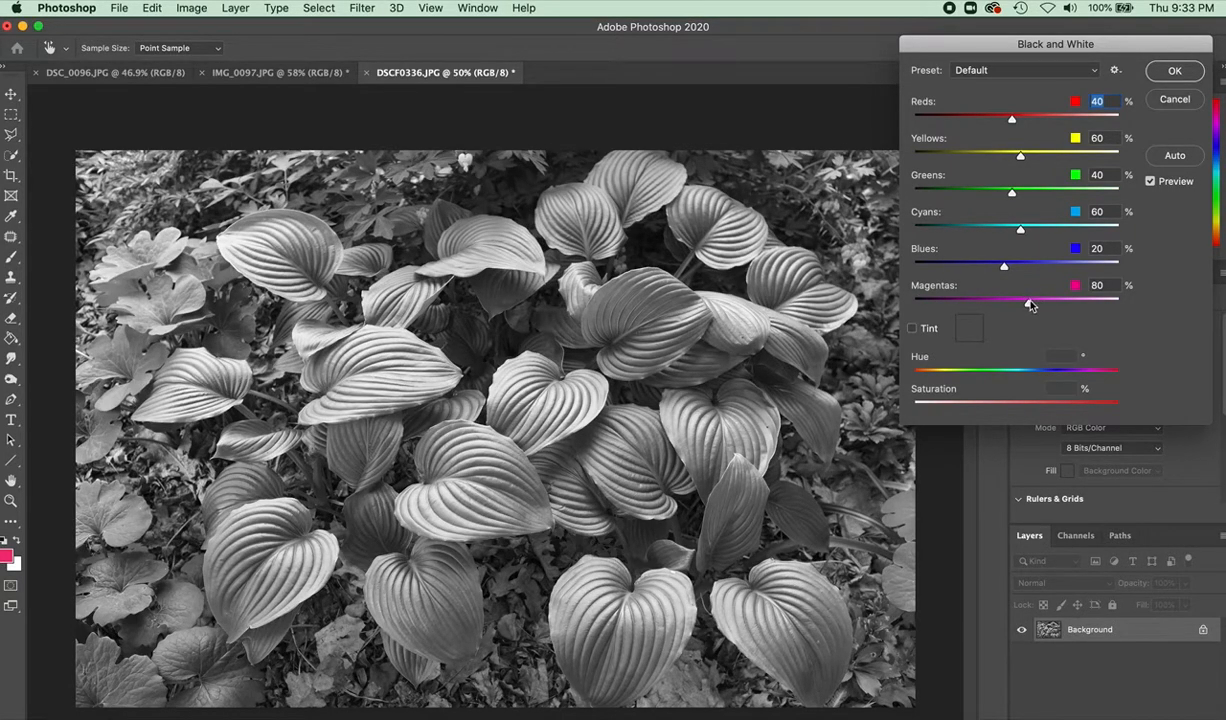
left_click_drag(1030, 307, 929, 303)
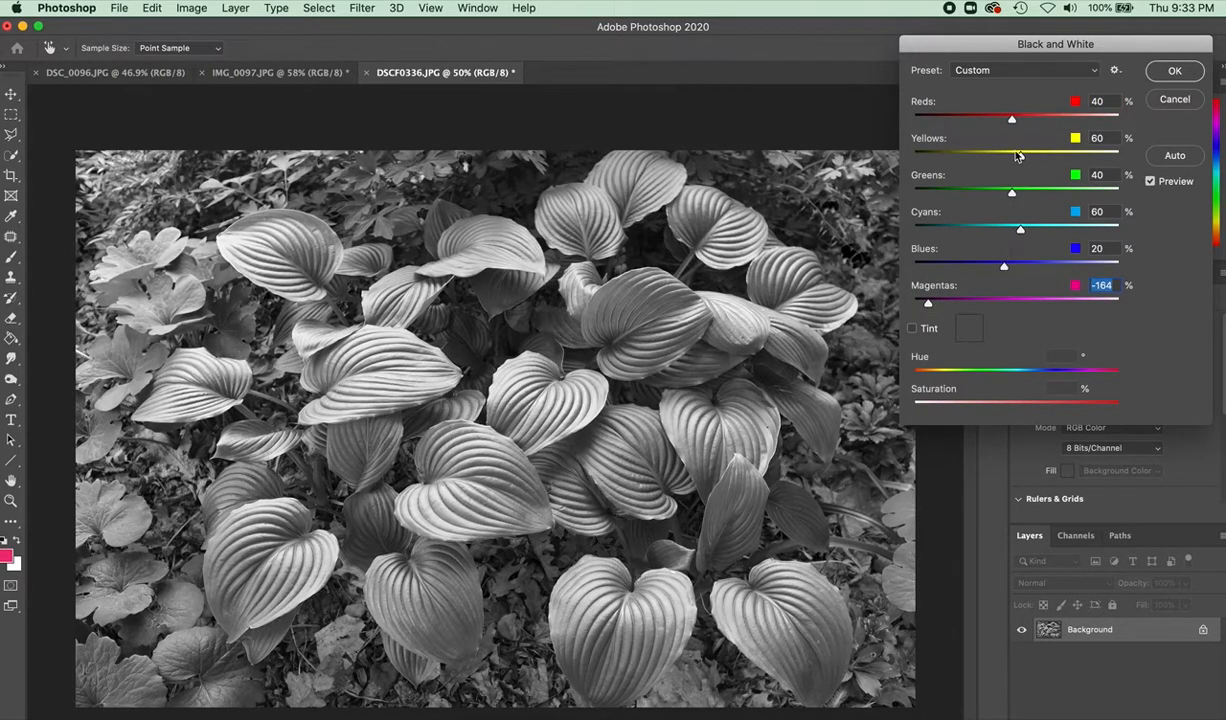
left_click_drag(1005, 121, 916, 120)
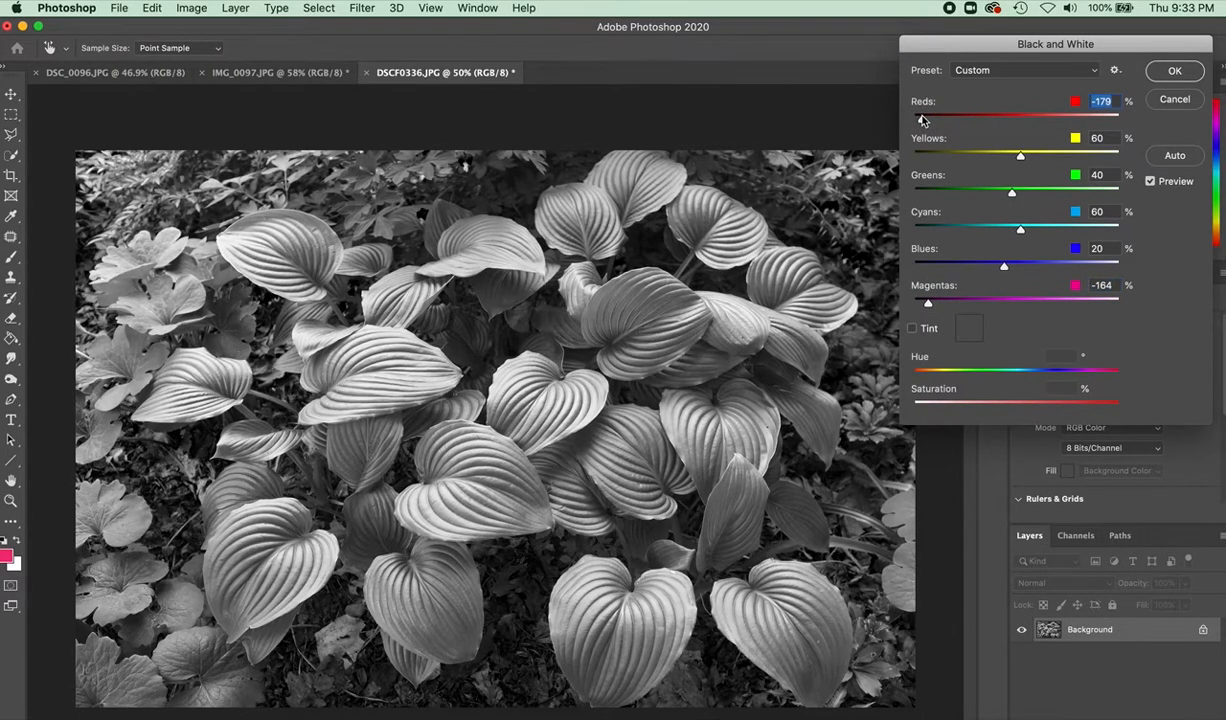
Step: Try Yellows at -194%, Greens at 262% and Cyans at -116% in the Black & White adjustment, and cancel it
left_click_drag(1021, 157, 917, 158)
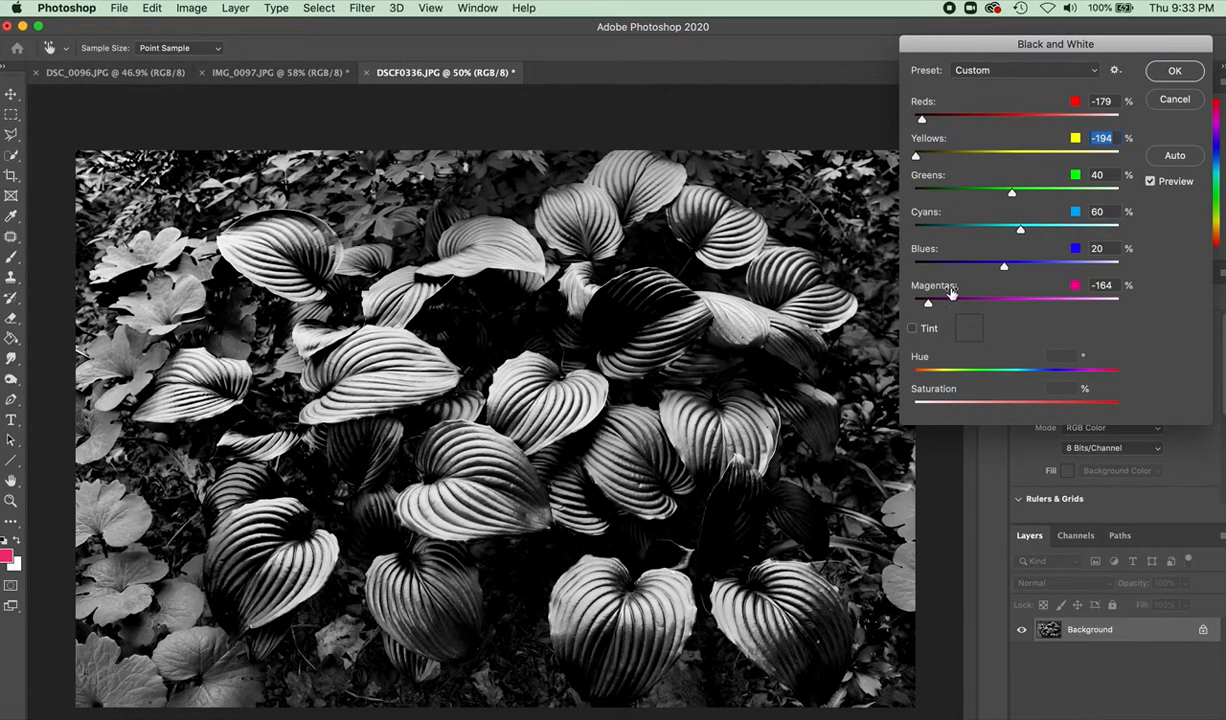
left_click_drag(1011, 194, 1103, 194)
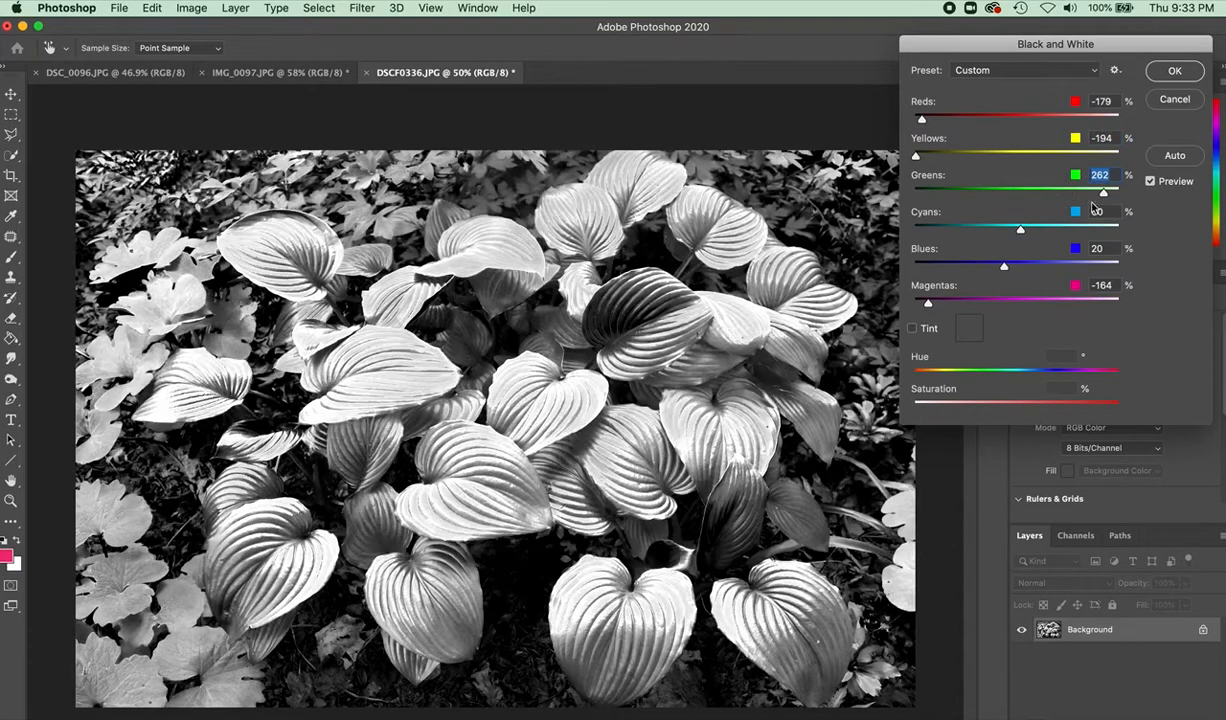
left_click_drag(1021, 230, 964, 230)
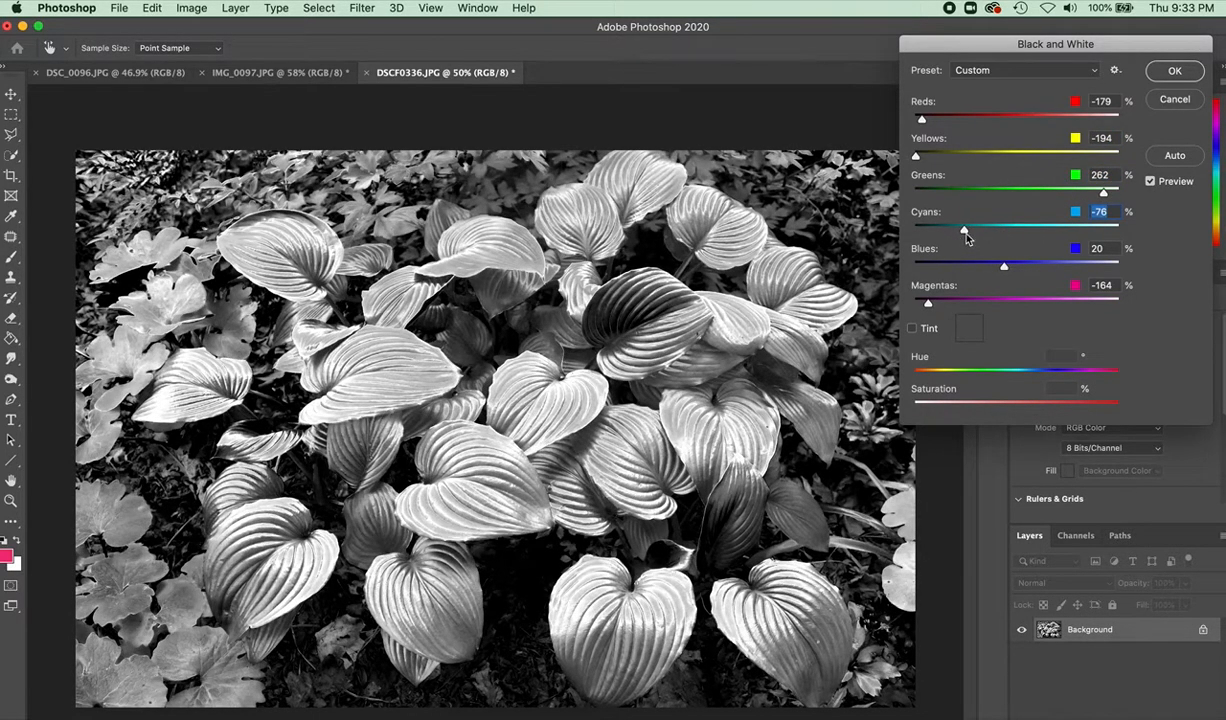
left_click_drag(964, 230, 949, 231)
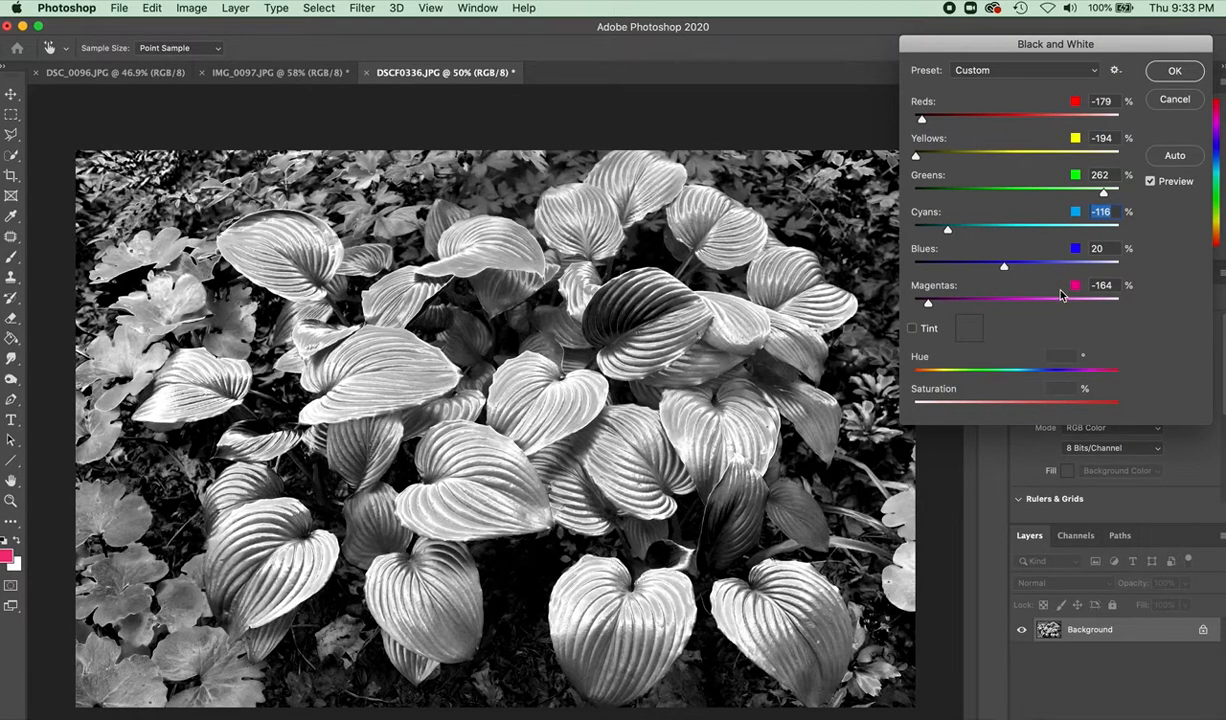
left_click(1145, 99)
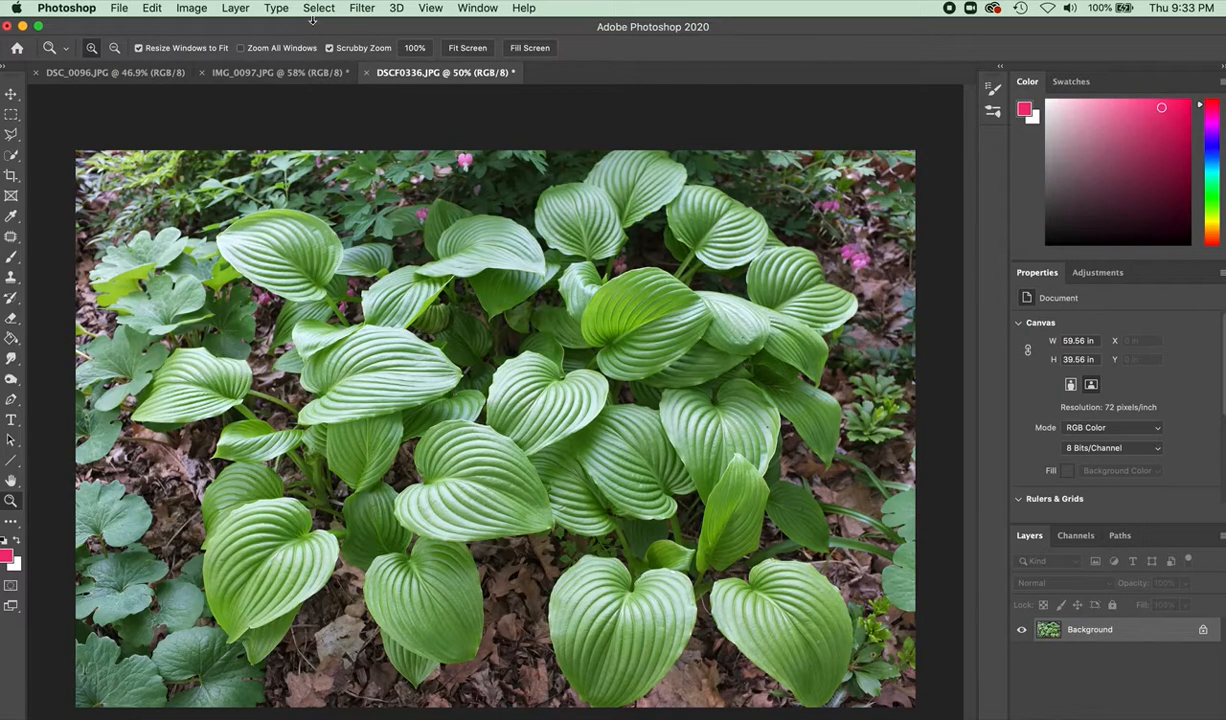
Step: Start a new Black & White adjustment on DSCF0336.JPG and try the Yellow Filter and Red Filter presets
left_click(196, 9)
mouse_move(231, 51)
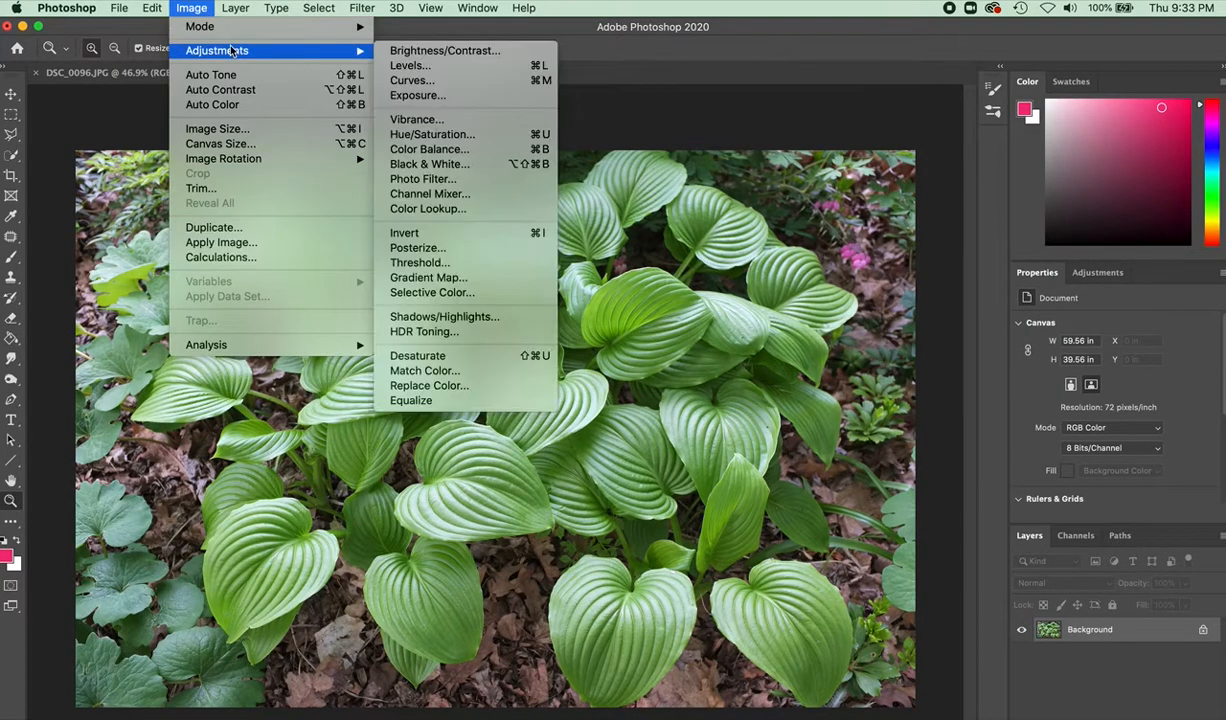
left_click(429, 164)
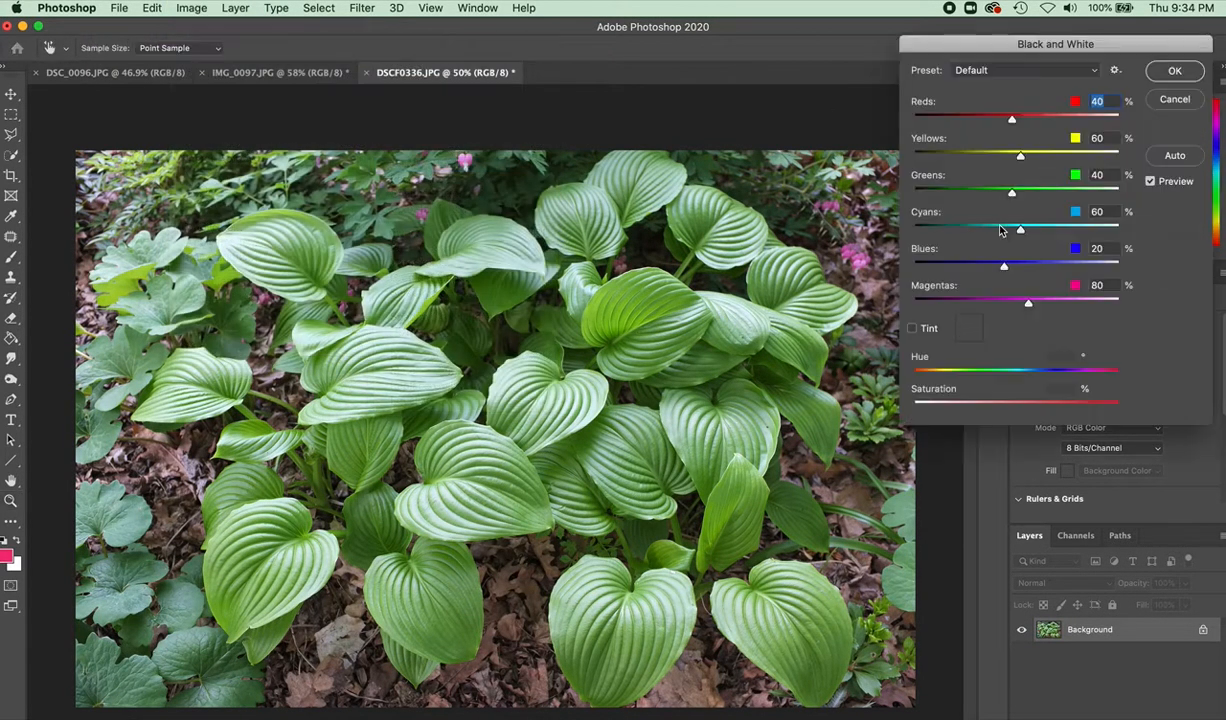
left_click(1063, 73)
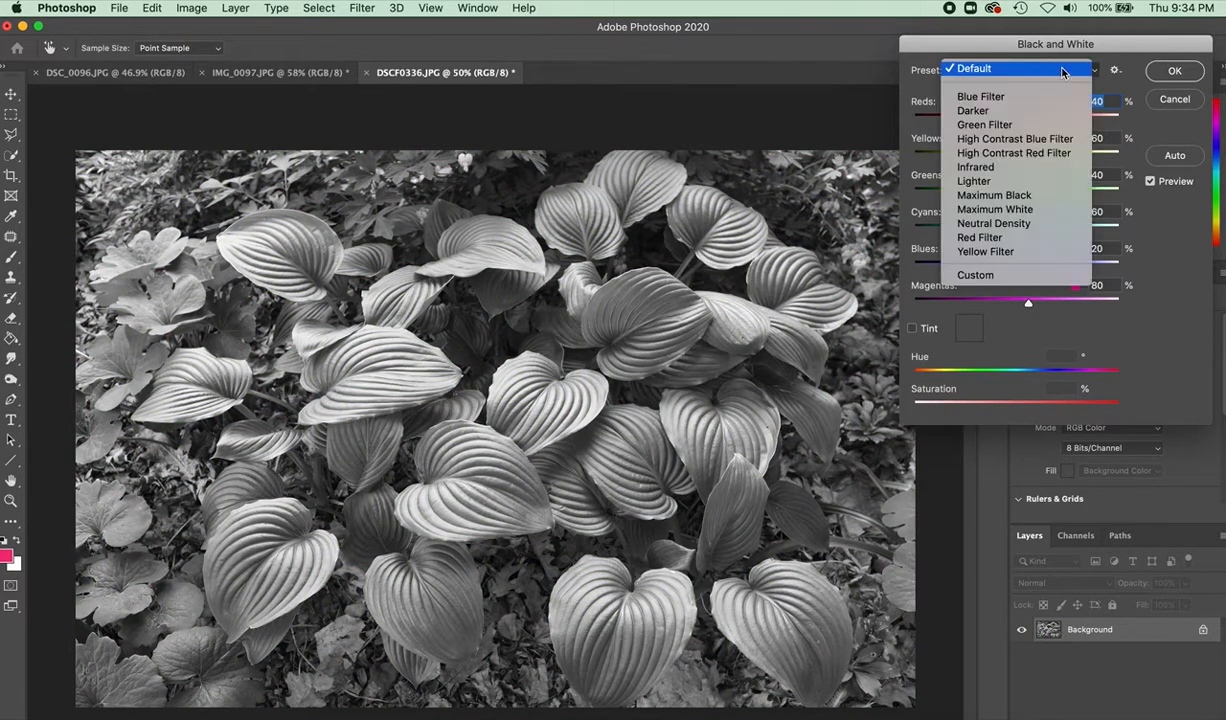
left_click(1008, 257)
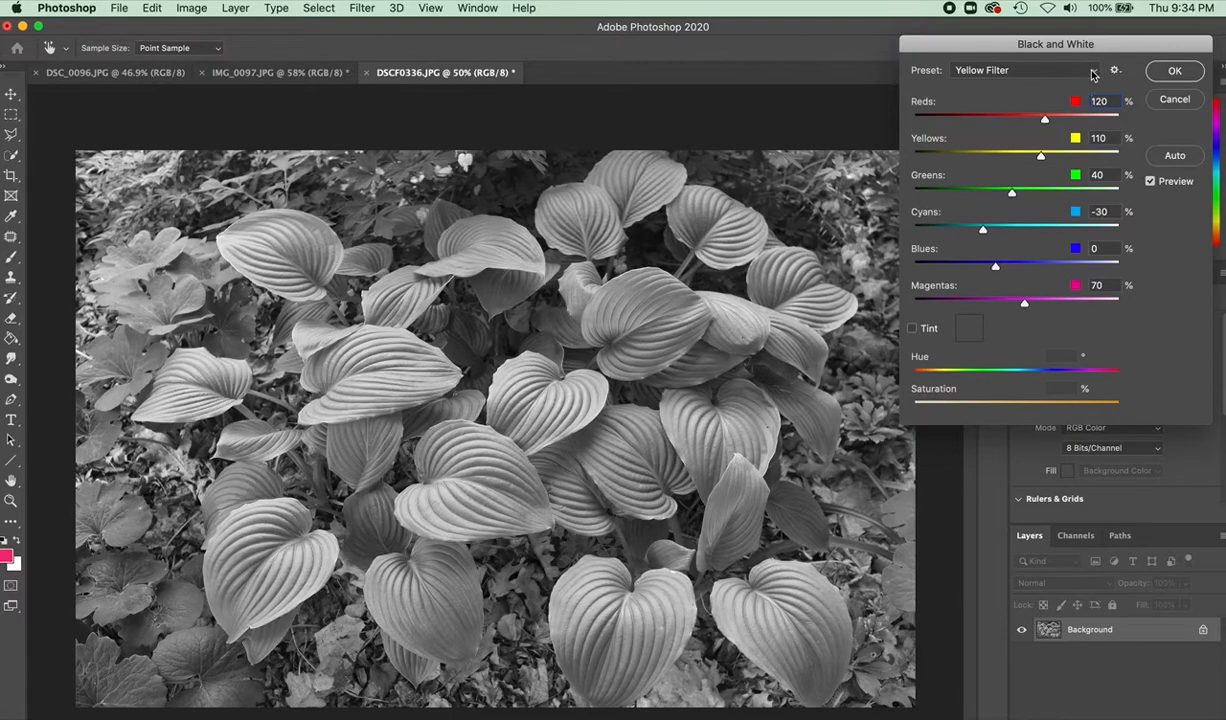
left_click(1093, 75)
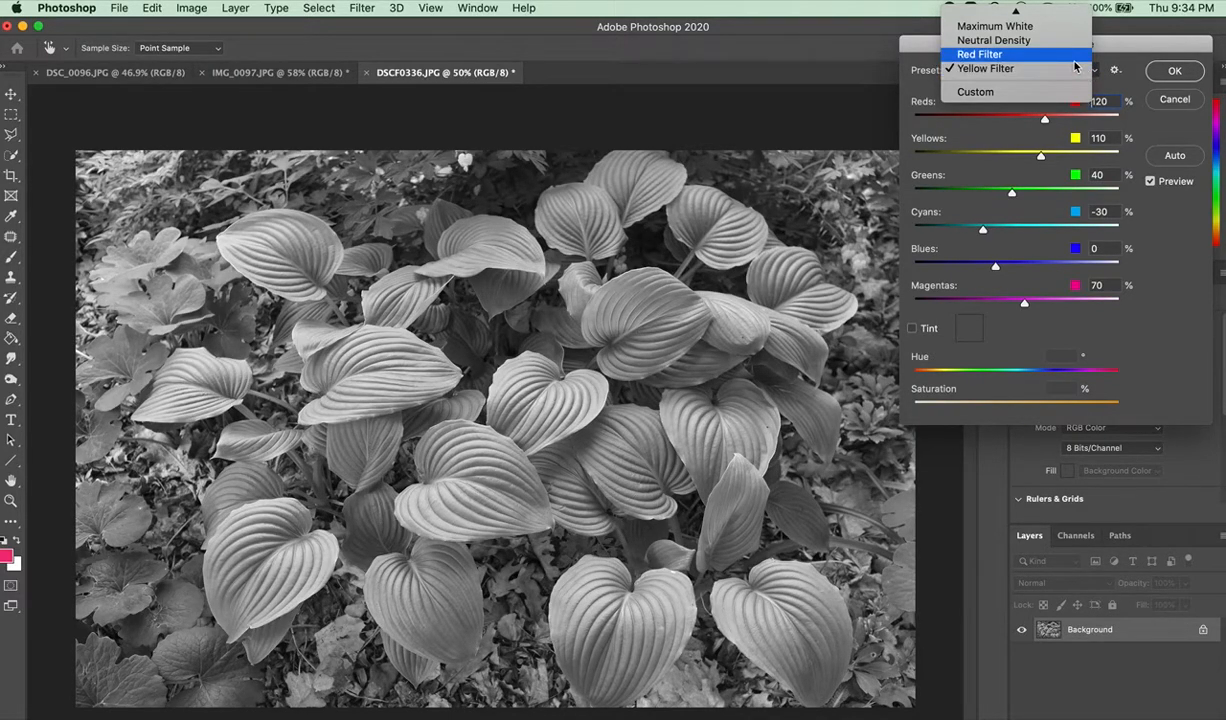
left_click(1075, 60)
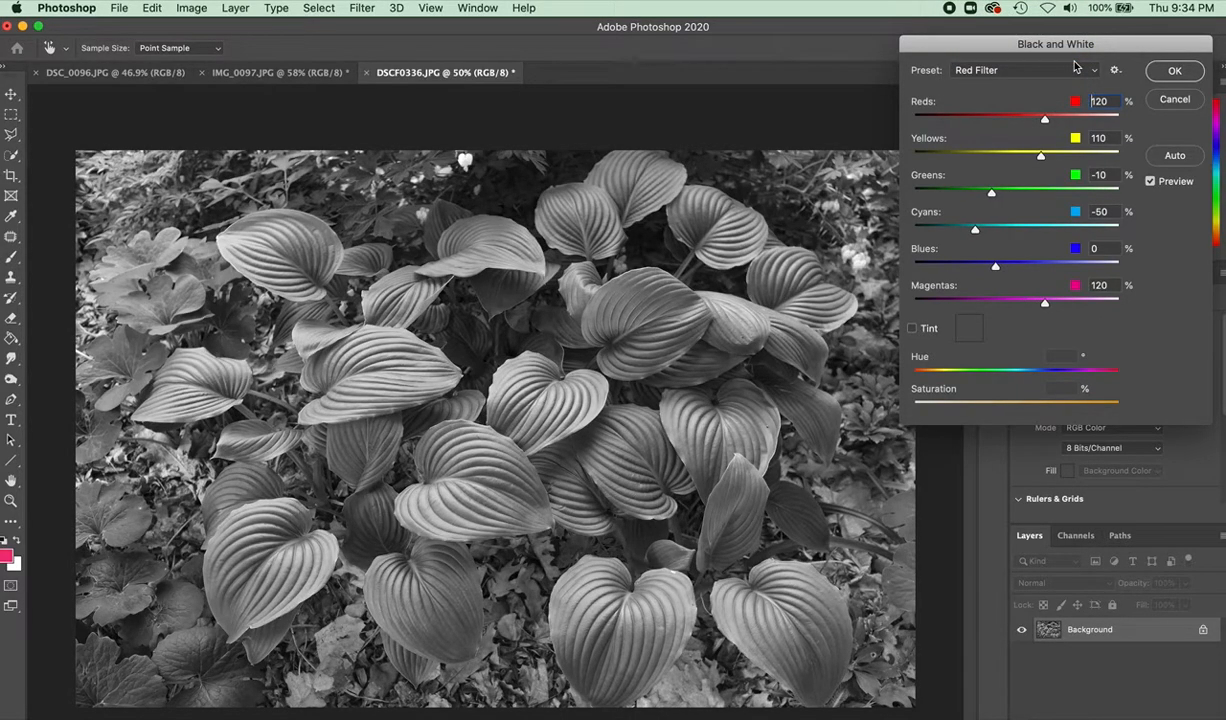
Step: Switch the Black & White preset to Blue Filter and apply the conversion to the hosta photo
left_click(1050, 70)
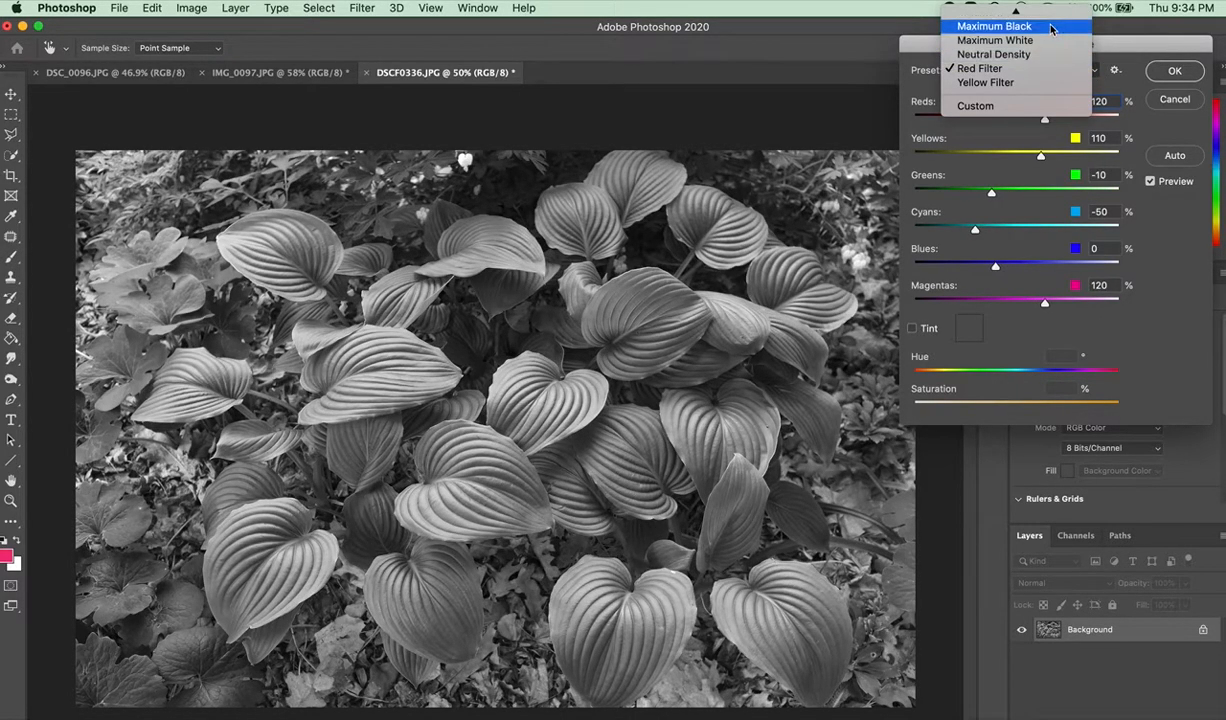
mouse_move(1048, 12)
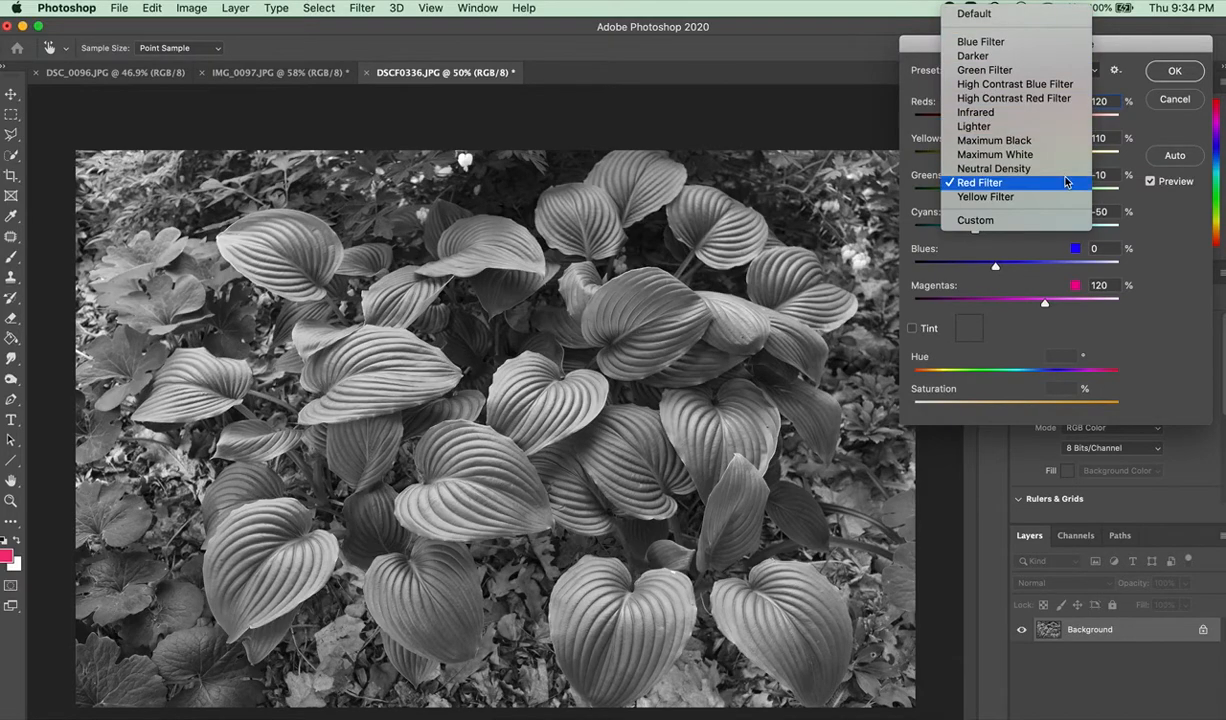
left_click(1033, 44)
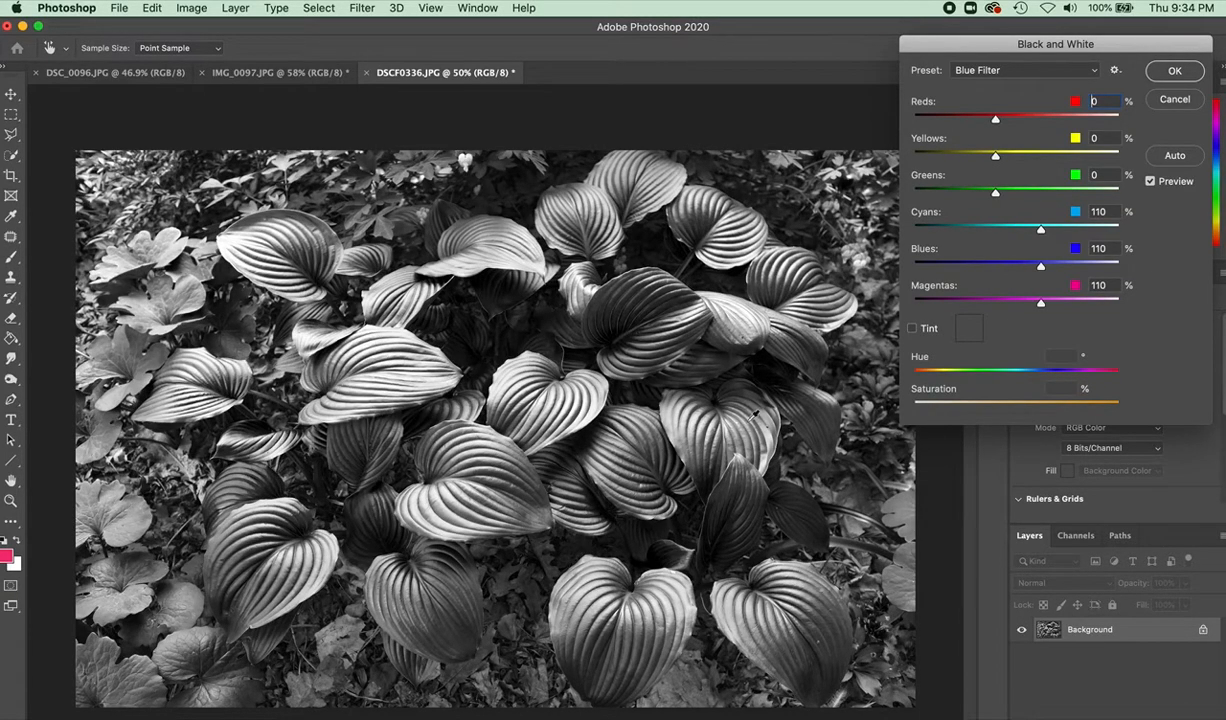
left_click(1094, 71)
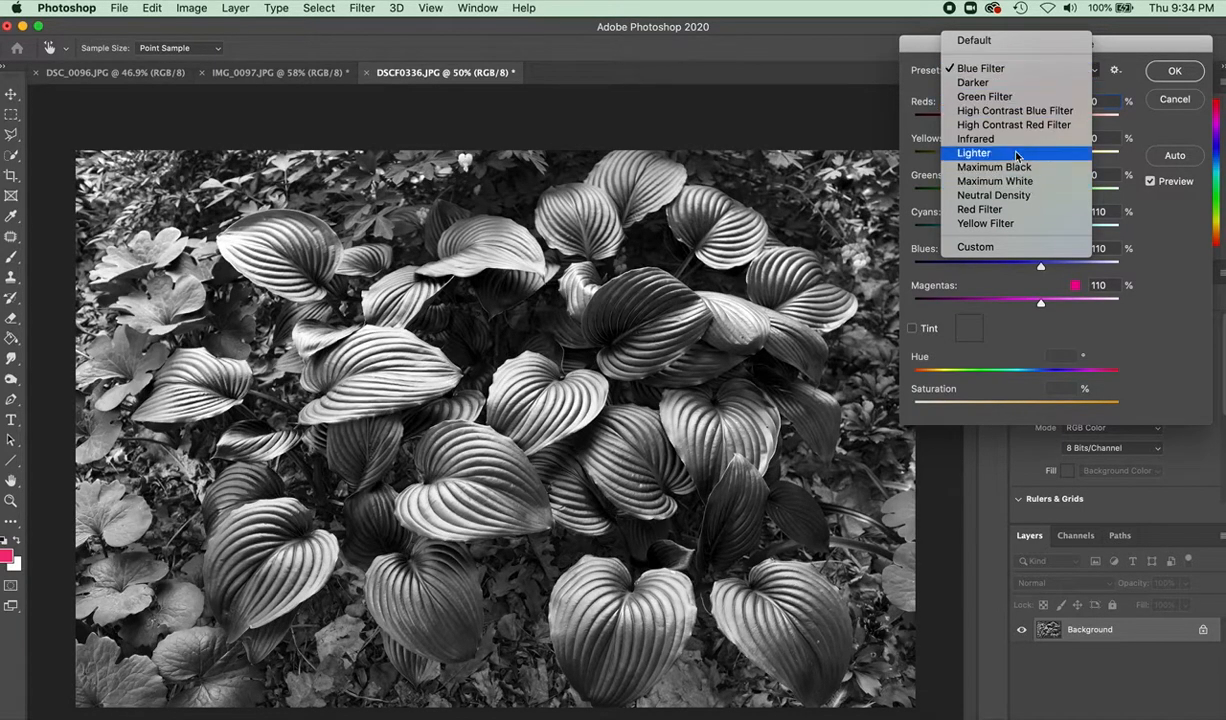
left_click(1122, 268)
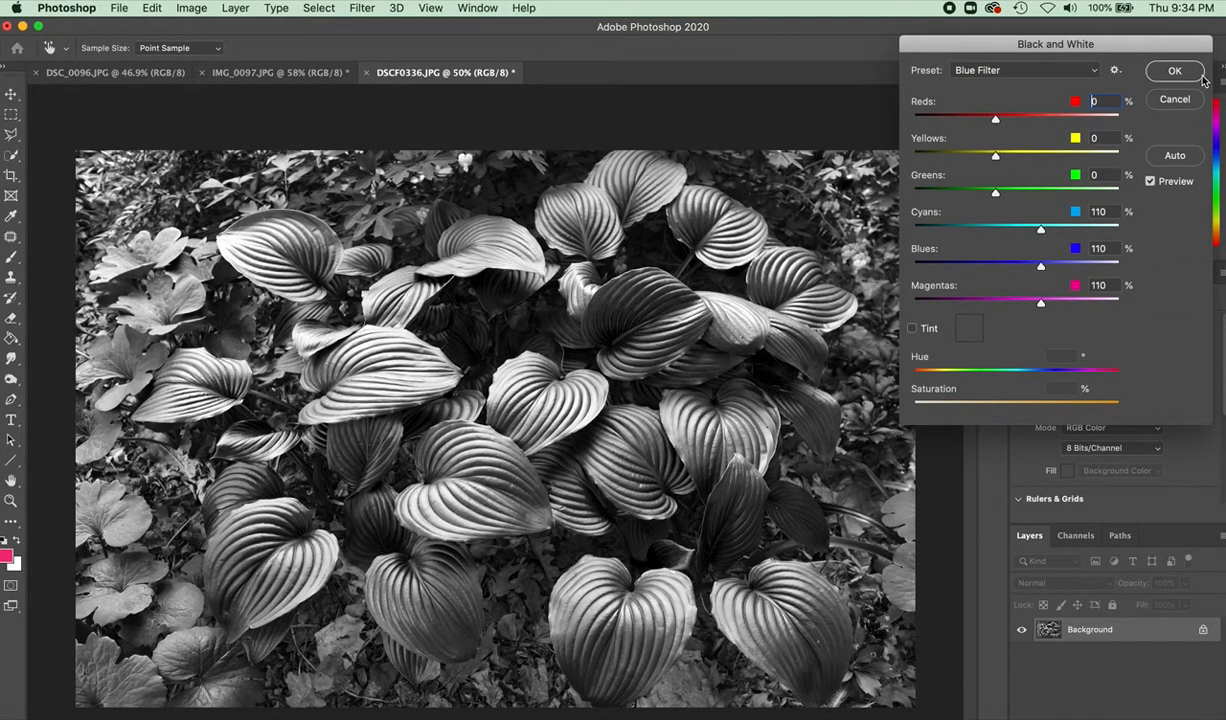
left_click(1150, 72)
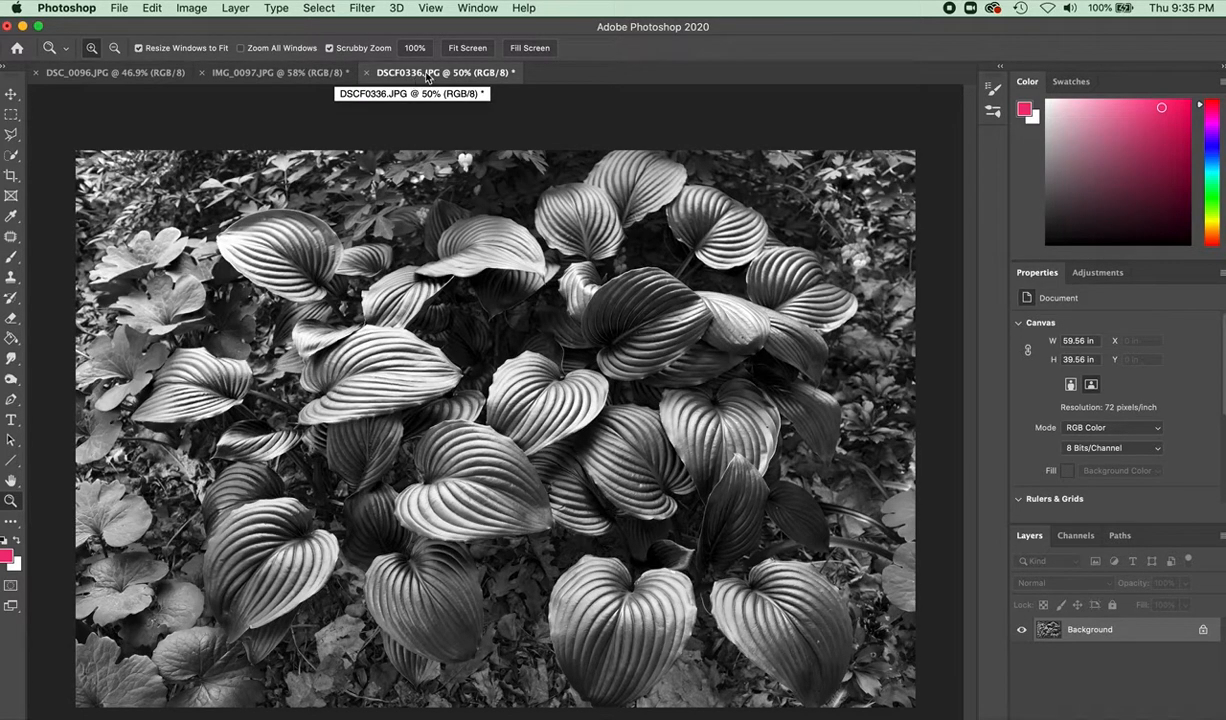
Step: Switch to IMG_0097.JPG and straighten it with the Crop tool along the upper edge of the garage door frame
left_click(291, 75)
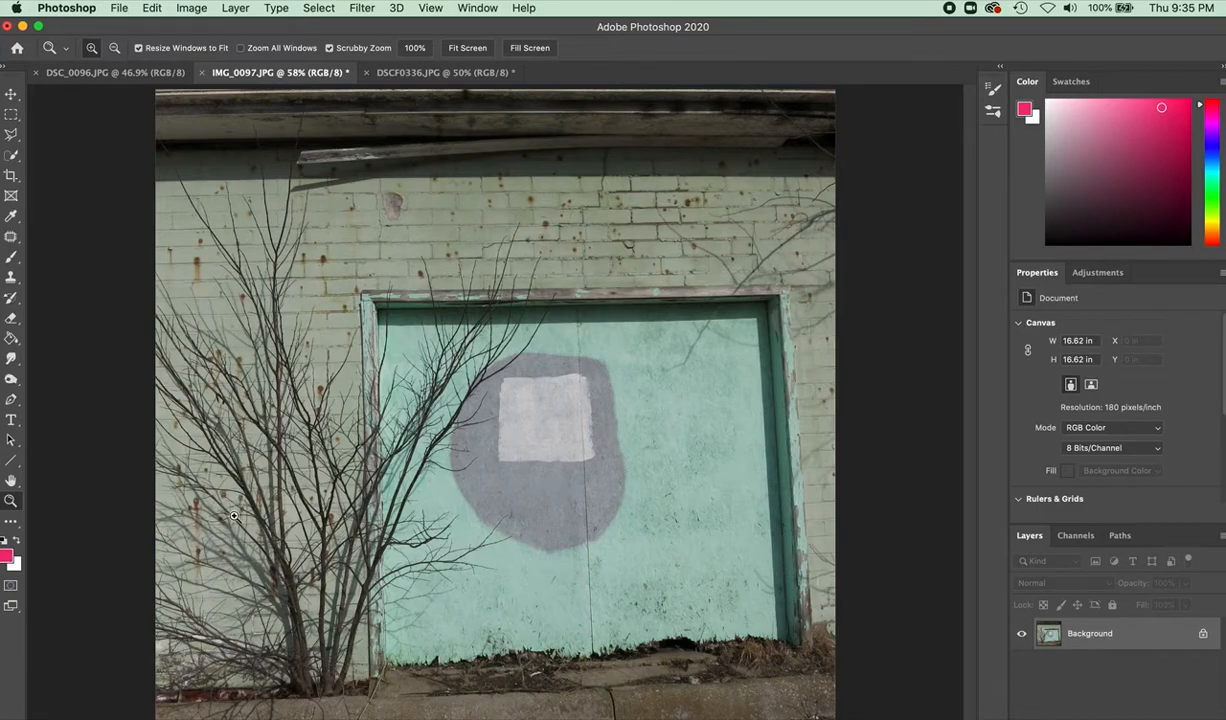
left_click_drag(304, 480, 274, 495)
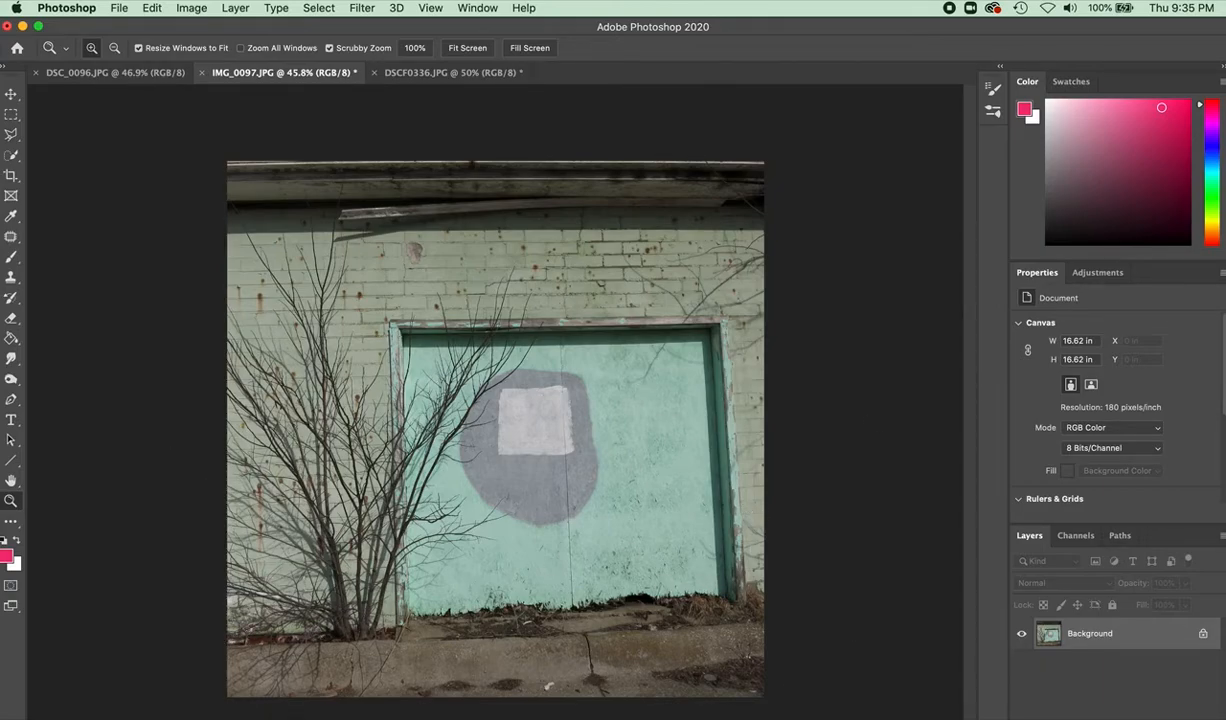
left_click(10, 176)
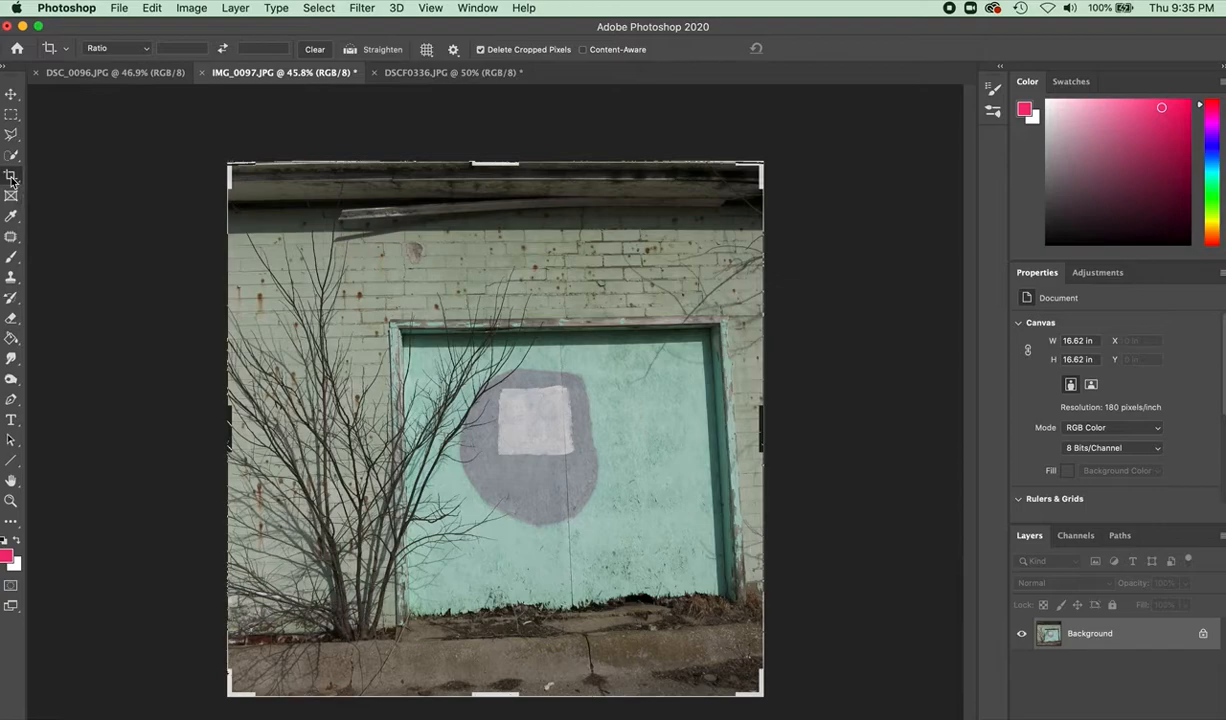
left_click(55, 50)
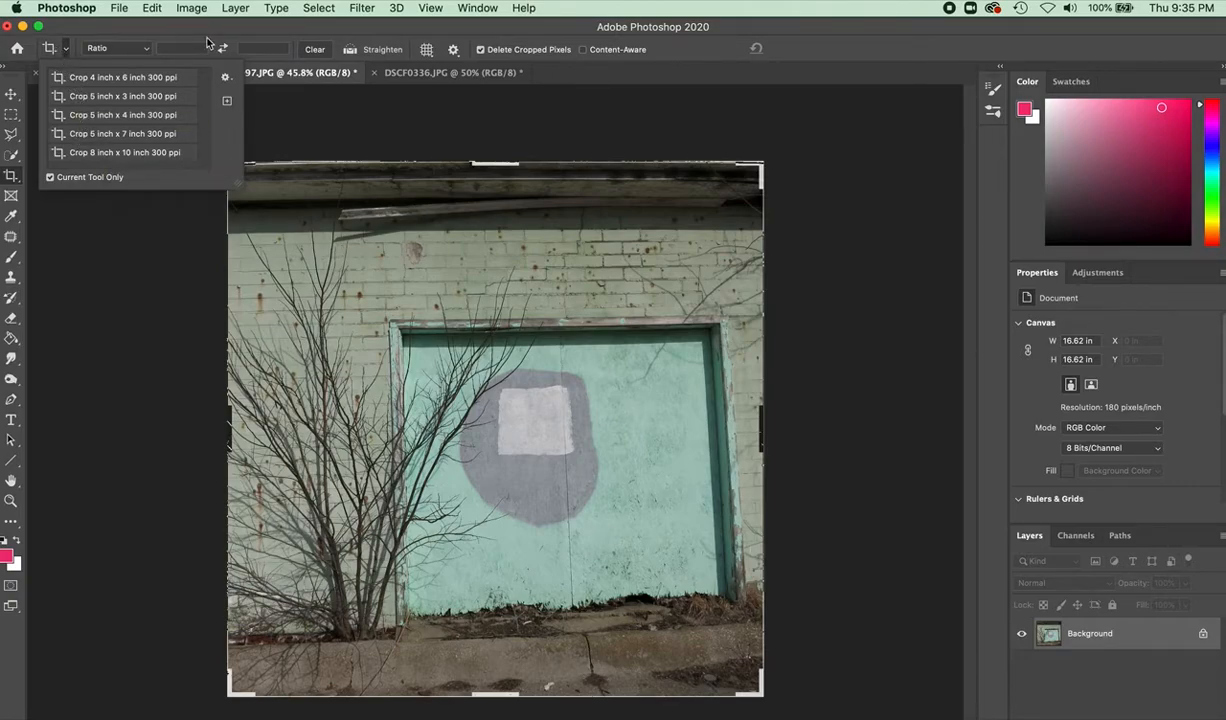
left_click(814, 48)
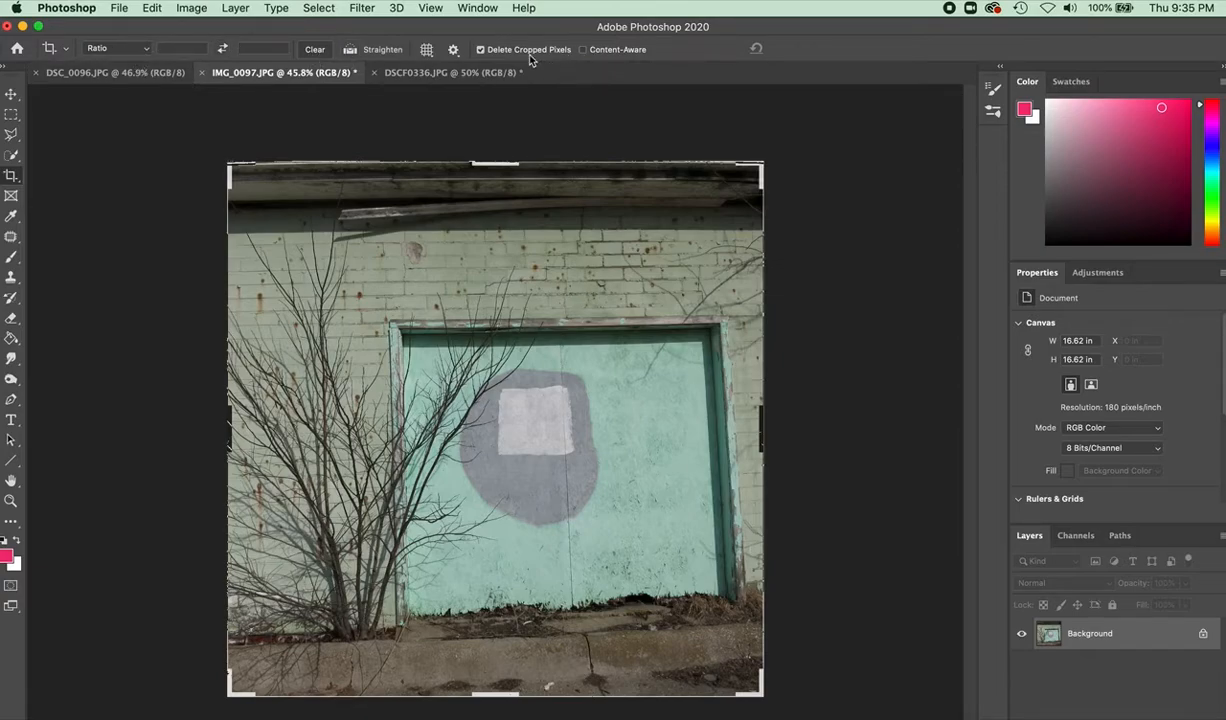
left_click(350, 50)
mouse_move(400, 330)
left_mouse_down()
mouse_move(527, 341)
mouse_move(748, 330)
mouse_move(620, 340)
mouse_move(734, 329)
left_mouse_up()
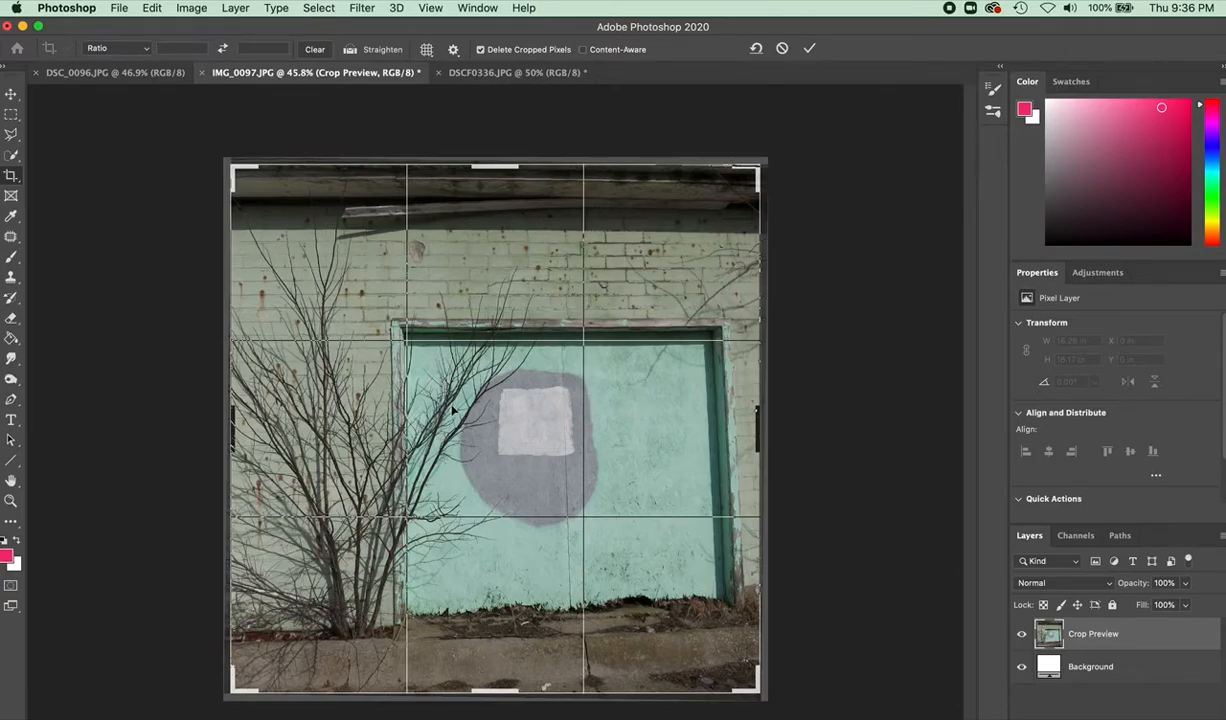
Step: Trim the pavement at the lower edge and a sliver of the roof edge above, and apply the crop
mouse_move(491, 690)
left_mouse_down()
mouse_move(491, 670)
mouse_move(492, 705)
mouse_move(490, 670)
left_mouse_up()
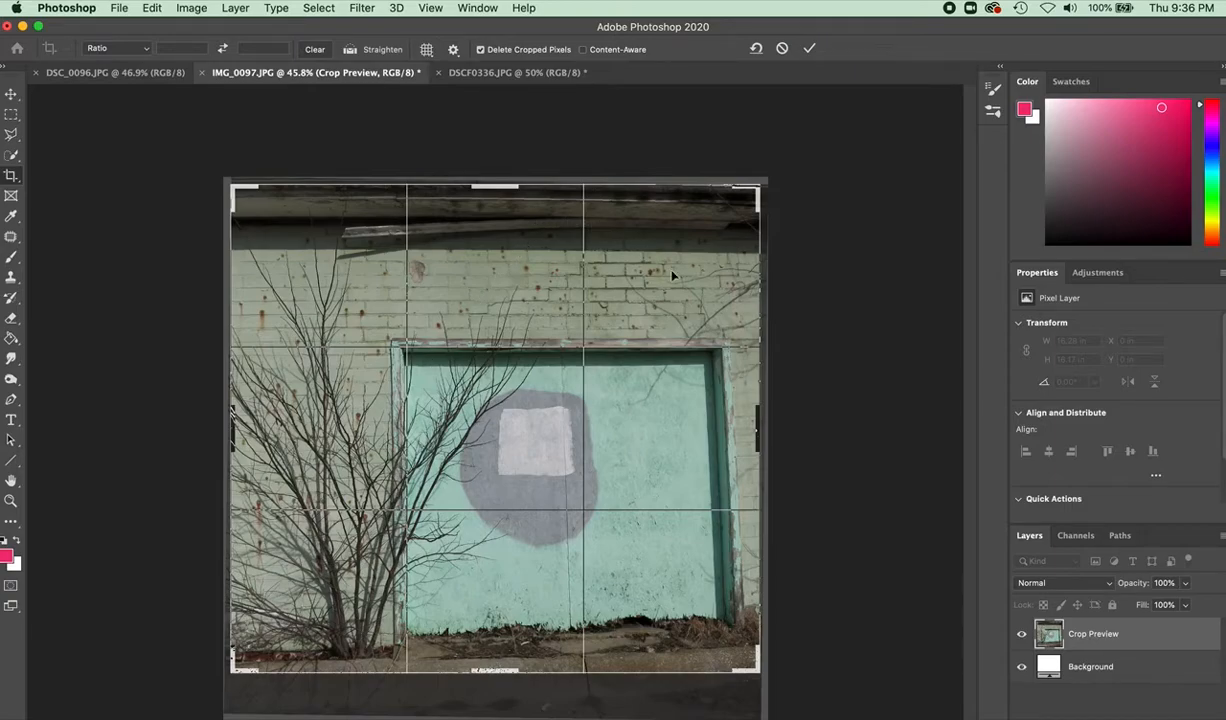
mouse_move(492, 185)
left_mouse_down()
mouse_move(490, 218)
mouse_move(485, 184)
left_mouse_up()
key("Return")
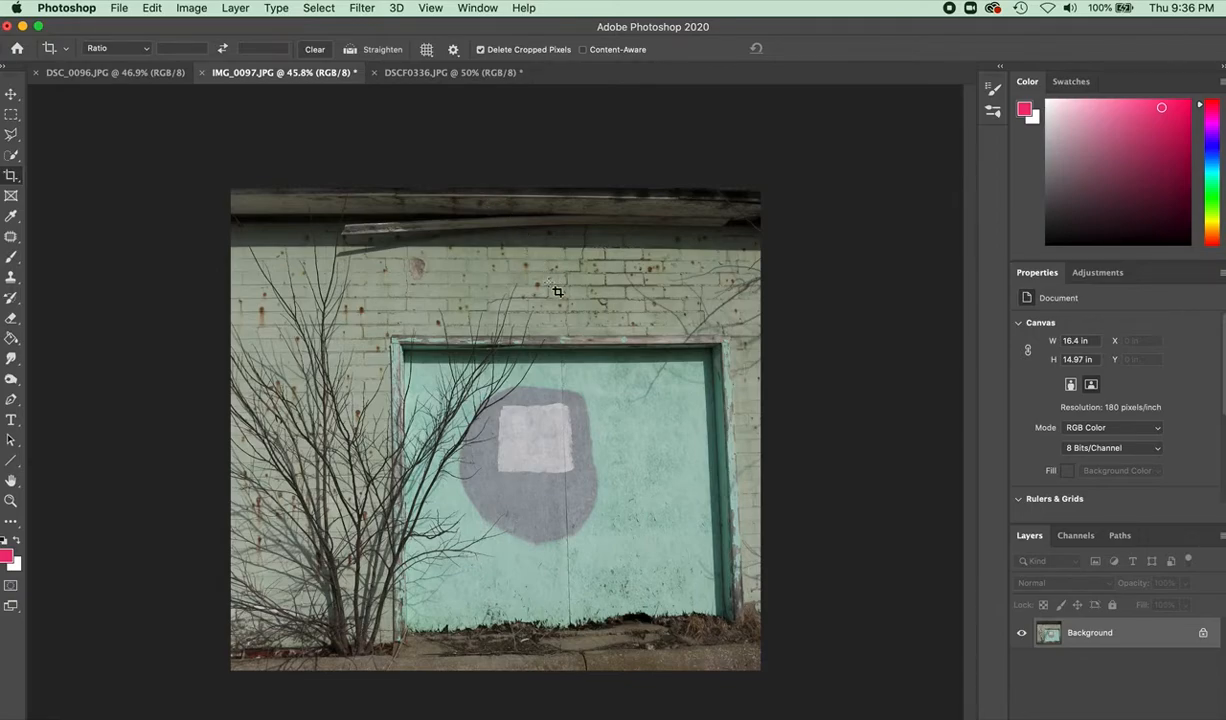
Step: Try Auto Tone on the cropped garage door photo and undo it
left_click(197, 9)
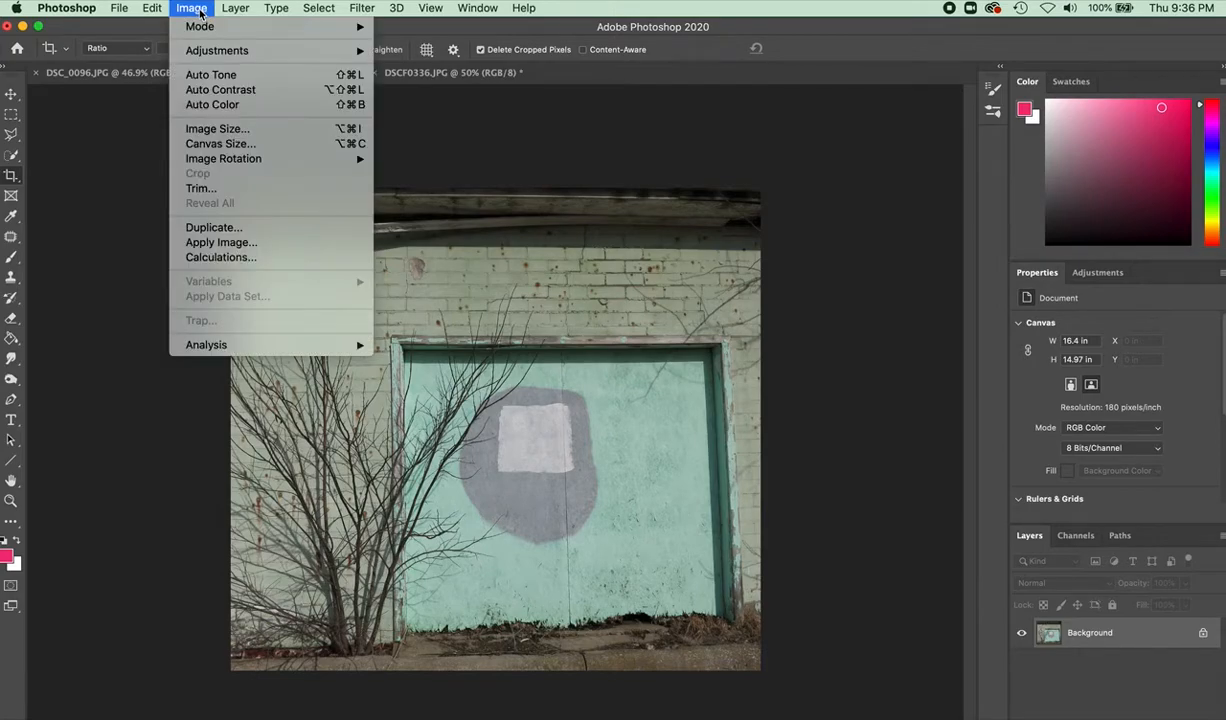
mouse_move(221, 52)
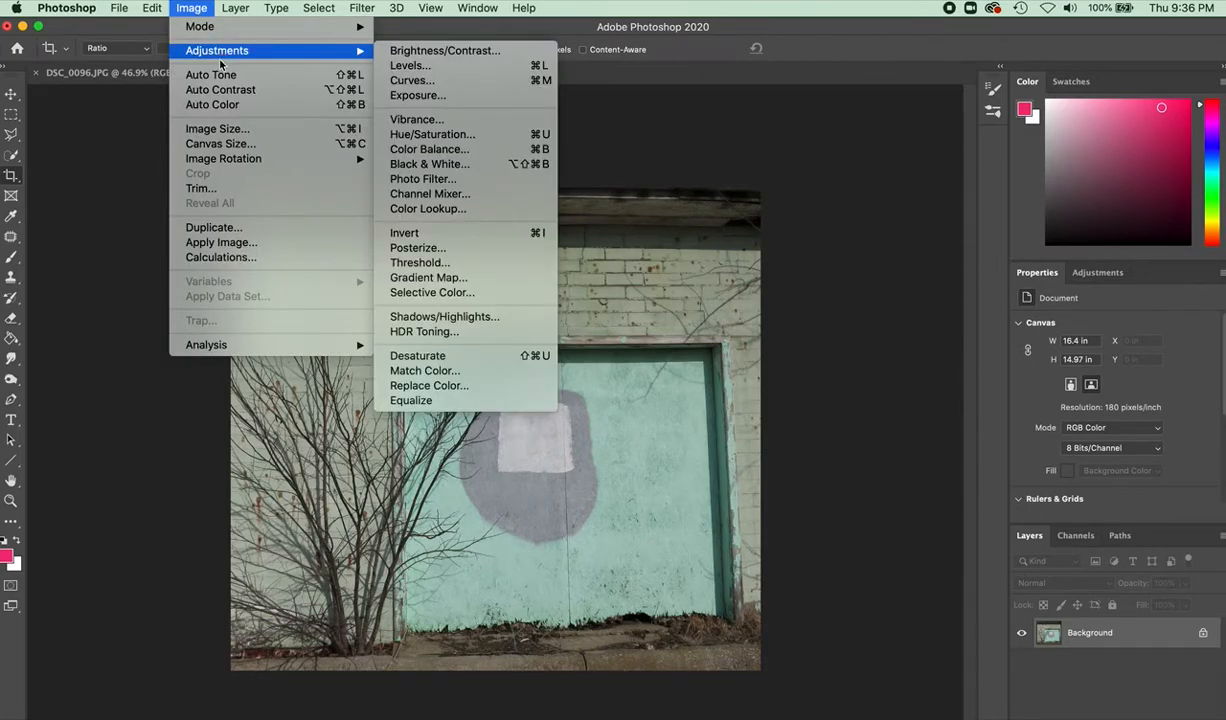
left_click(214, 75)
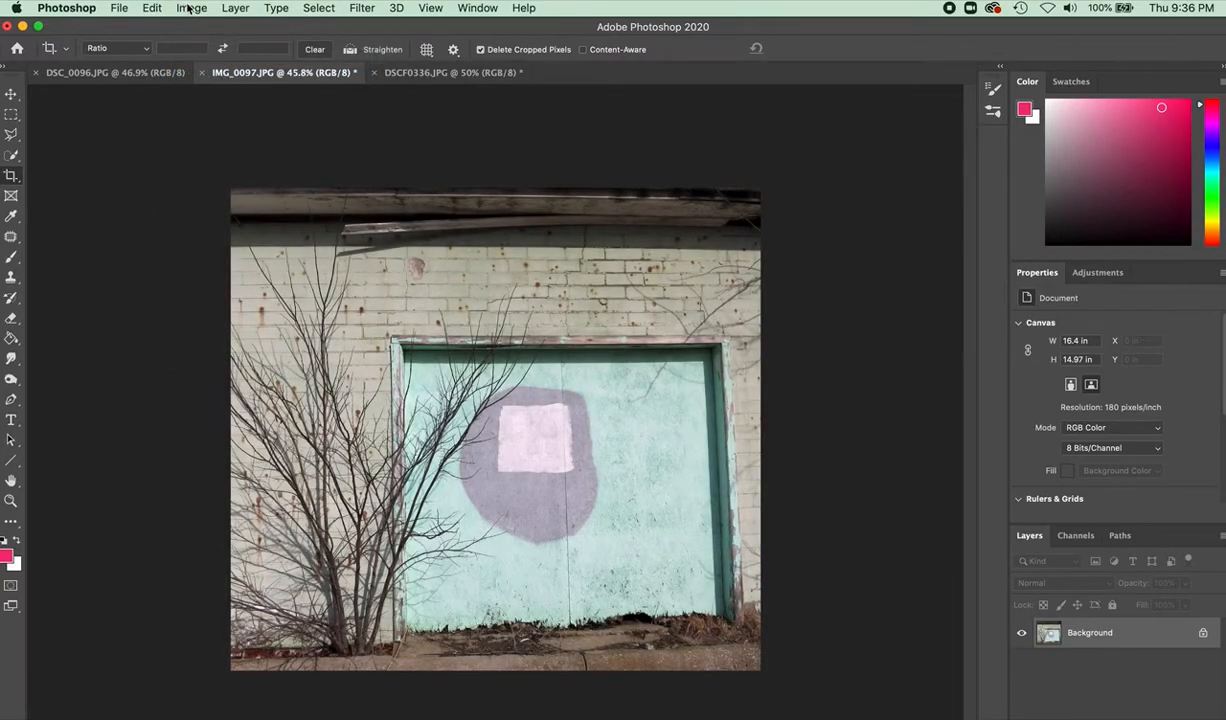
left_click(156, 9)
left_click(163, 27)
Step: Try a Levels adjustment on the garage door photo with input shadows at 54 and highlights at 193, comparing it with the original
left_click(186, 10)
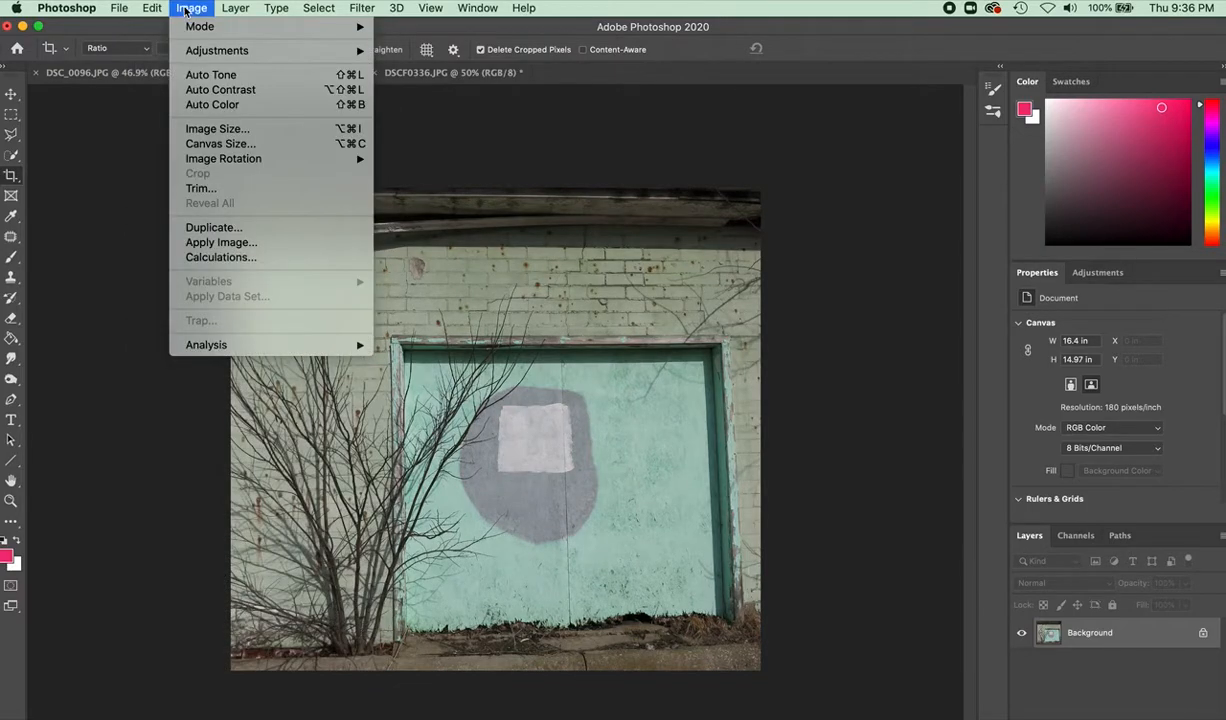
mouse_move(212, 52)
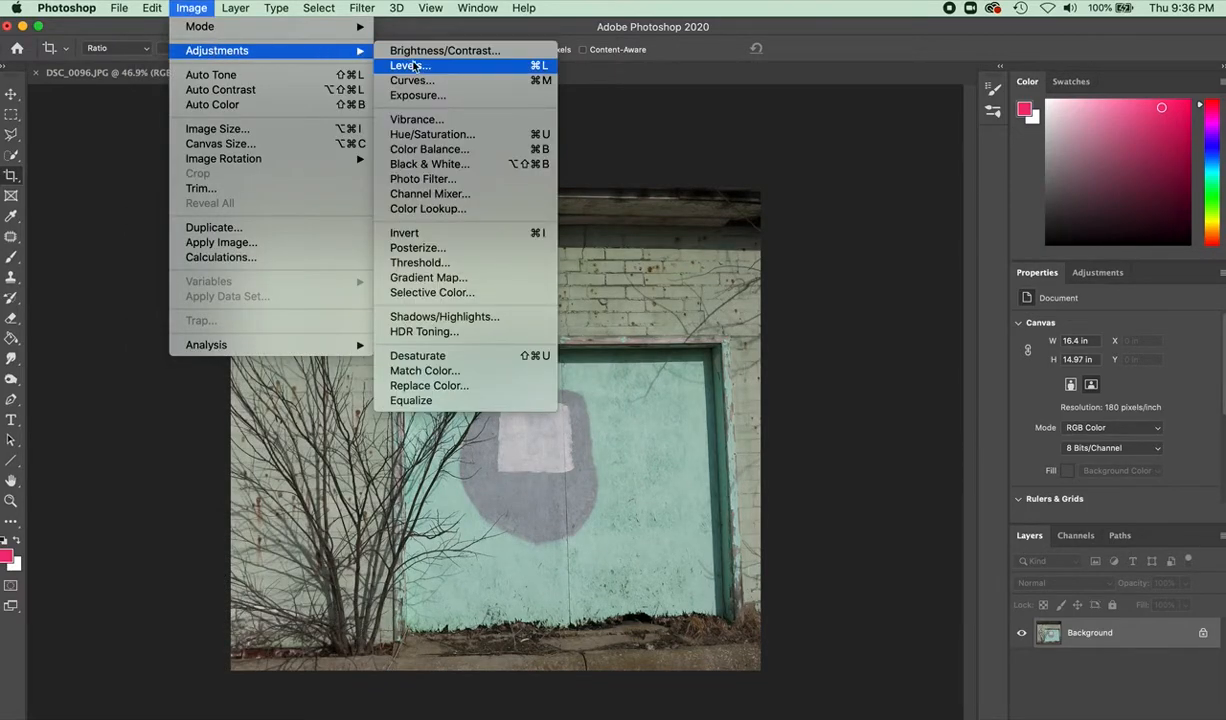
left_click(416, 68)
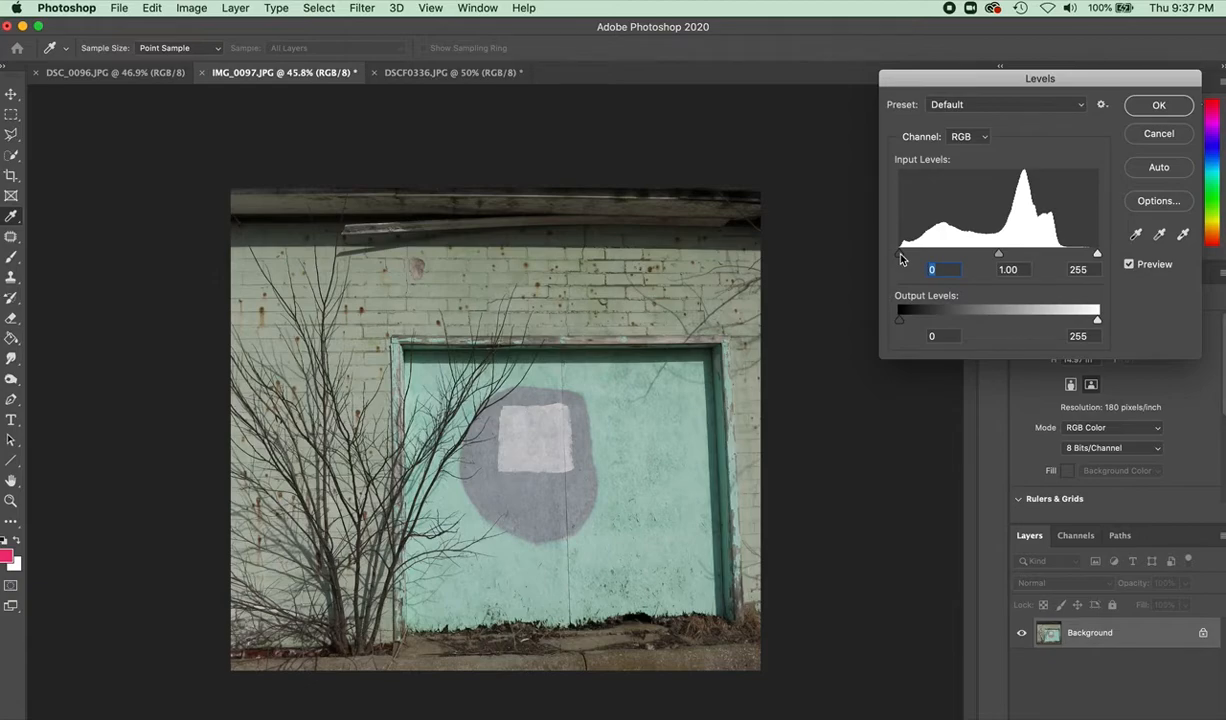
left_click_drag(900, 256, 933, 257)
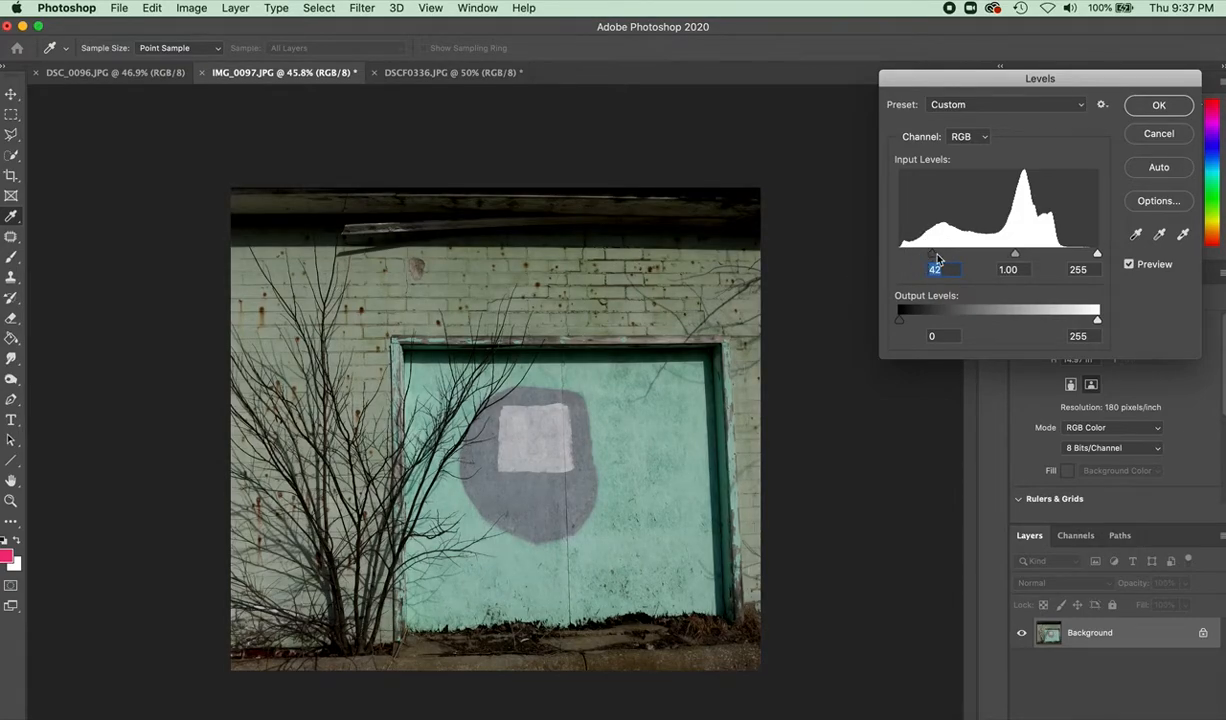
left_click_drag(935, 260, 942, 258)
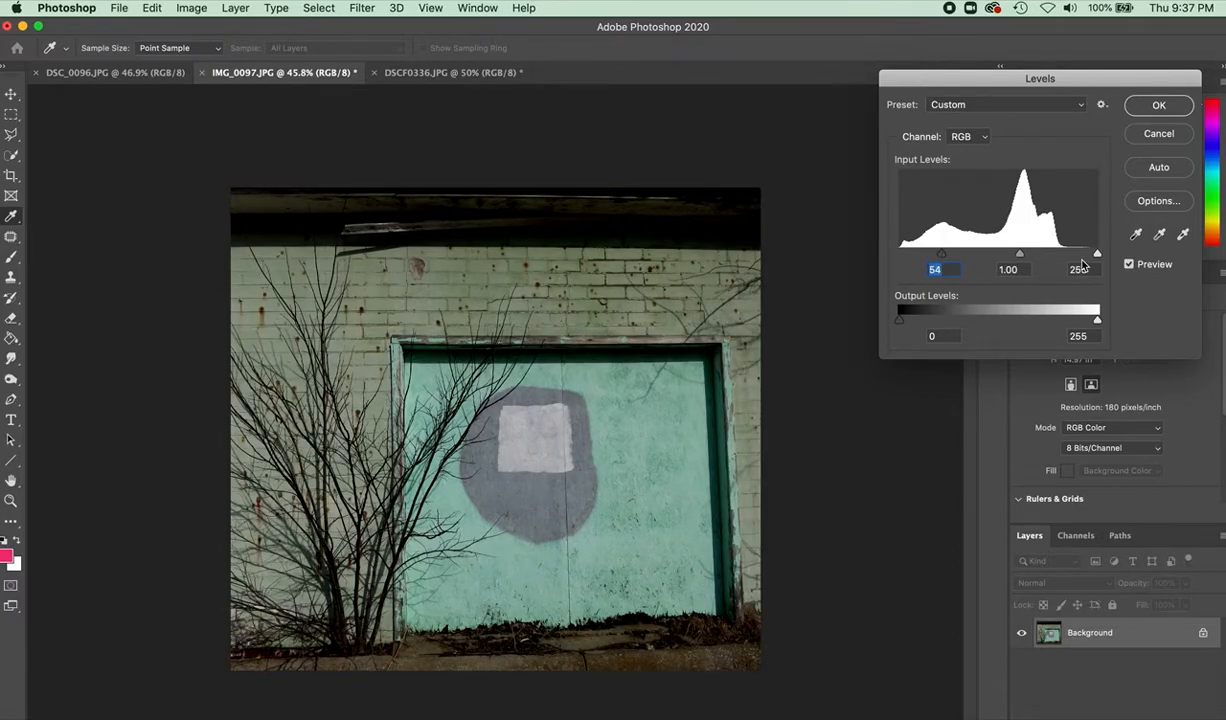
left_click_drag(1097, 256, 1049, 256)
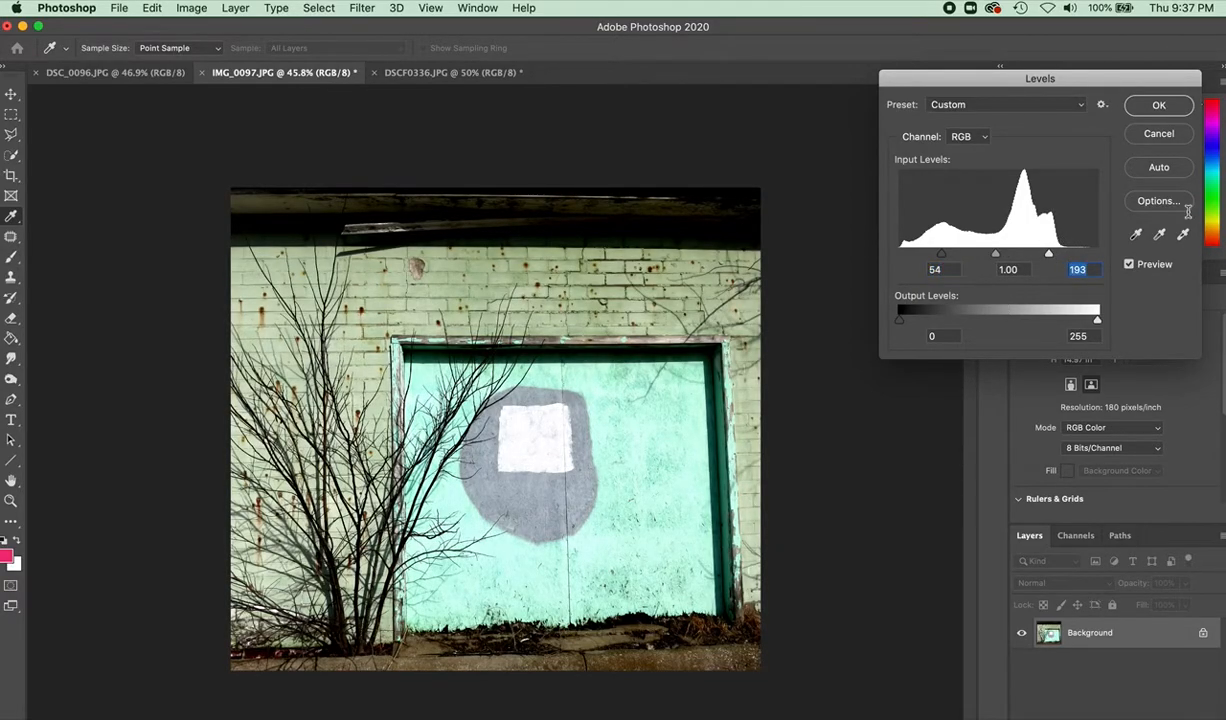
left_click(1130, 265)
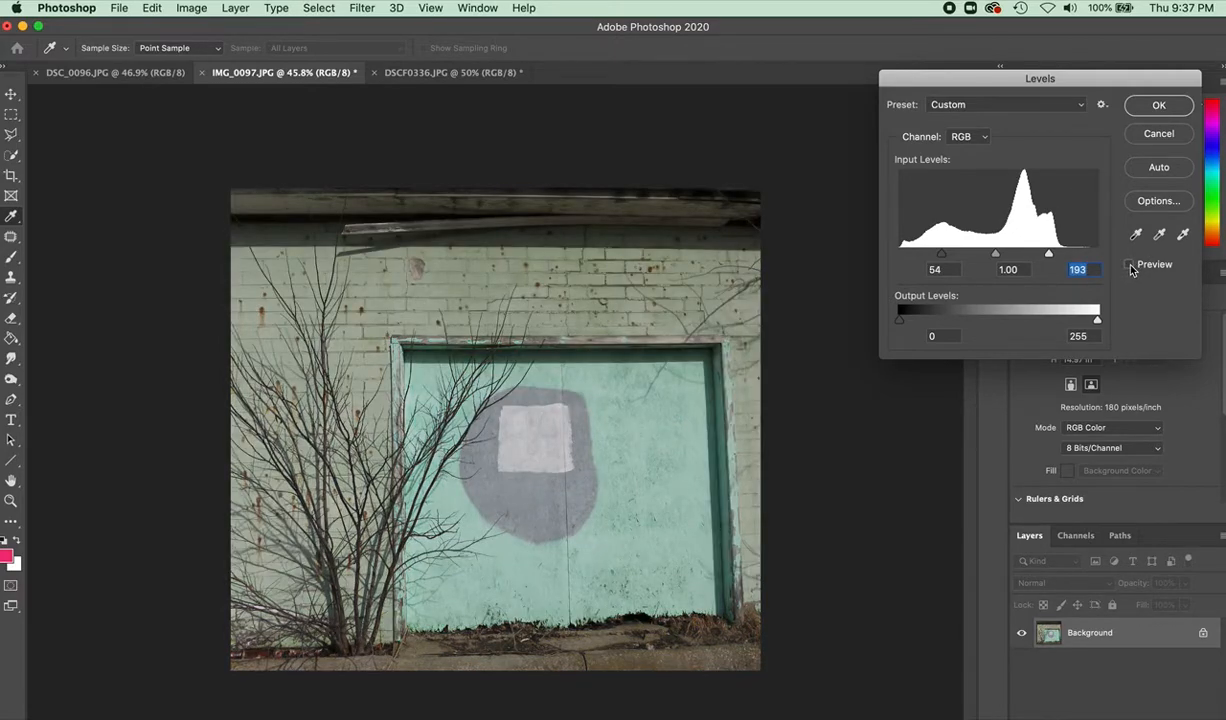
left_click(1130, 265)
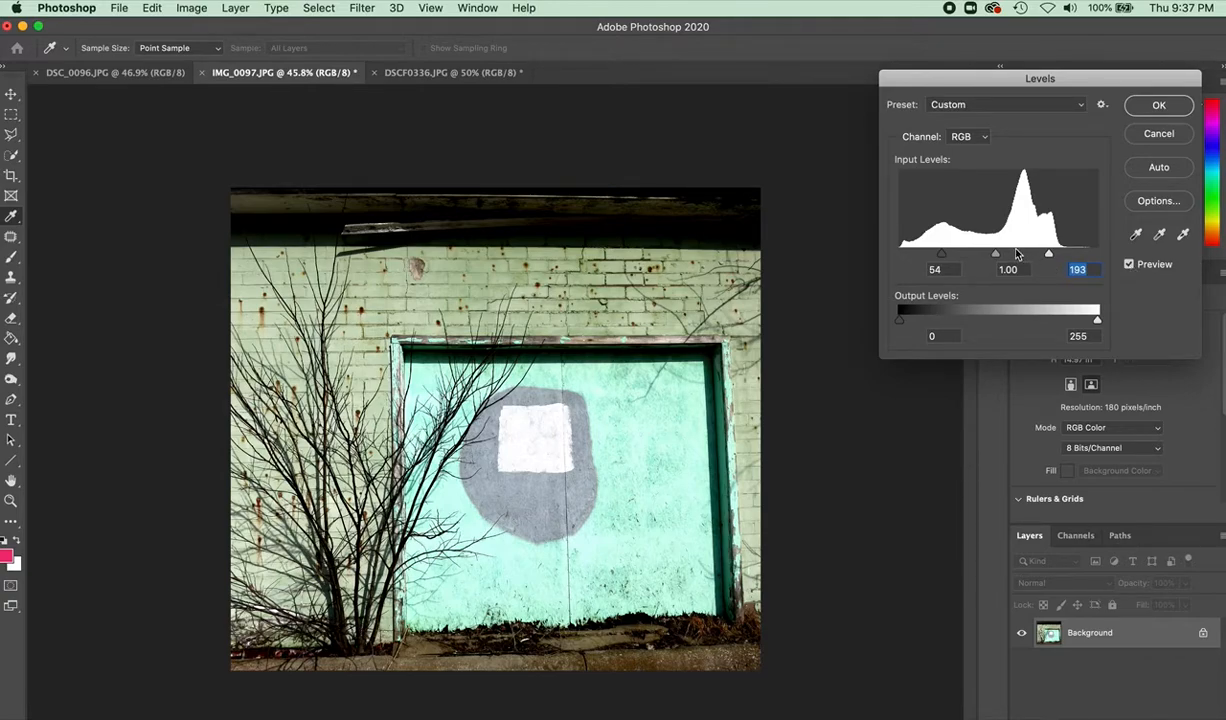
Step: Try a Levels midtone value of 0.85, then discard the Levels adjustment and switch to the Move tool
mouse_move(995, 253)
left_mouse_down()
mouse_move(980, 258)
mouse_move(995, 258)
left_mouse_up()
left_click_drag(999, 258, 1002, 258)
left_click(999, 258)
mouse_move(1001, 260)
left_mouse_down()
mouse_move(982, 256)
mouse_move(1003, 260)
left_mouse_up()
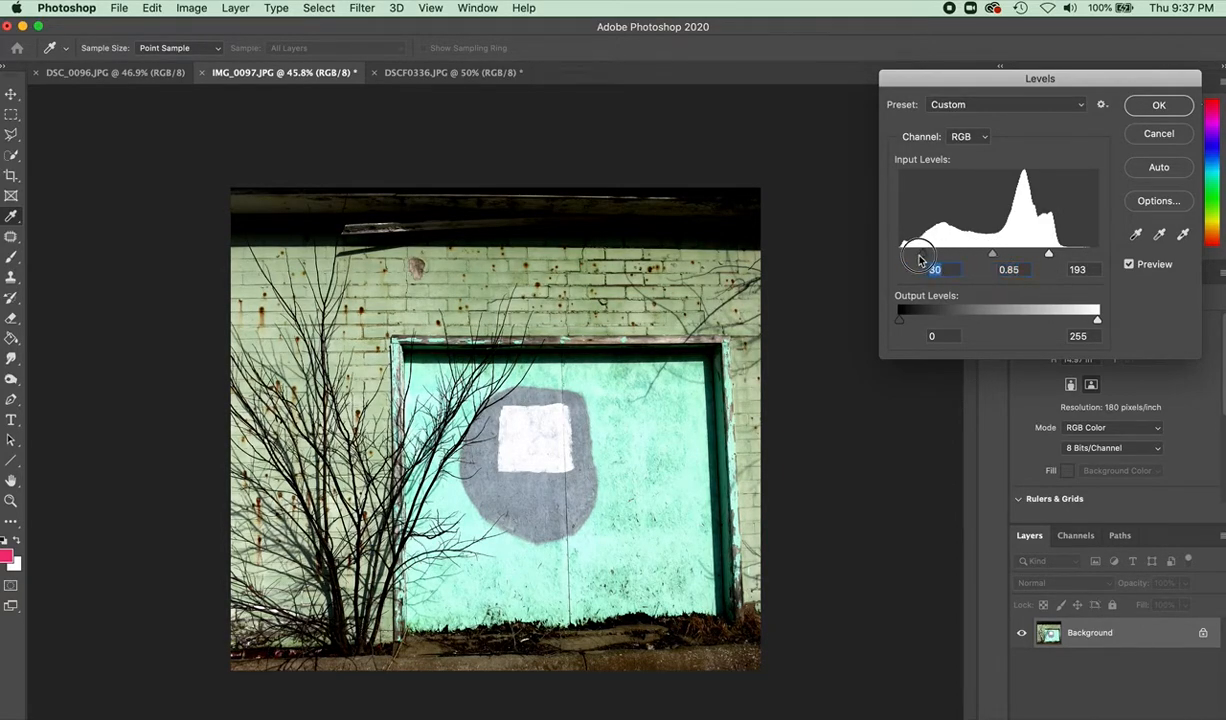
left_click(1158, 133)
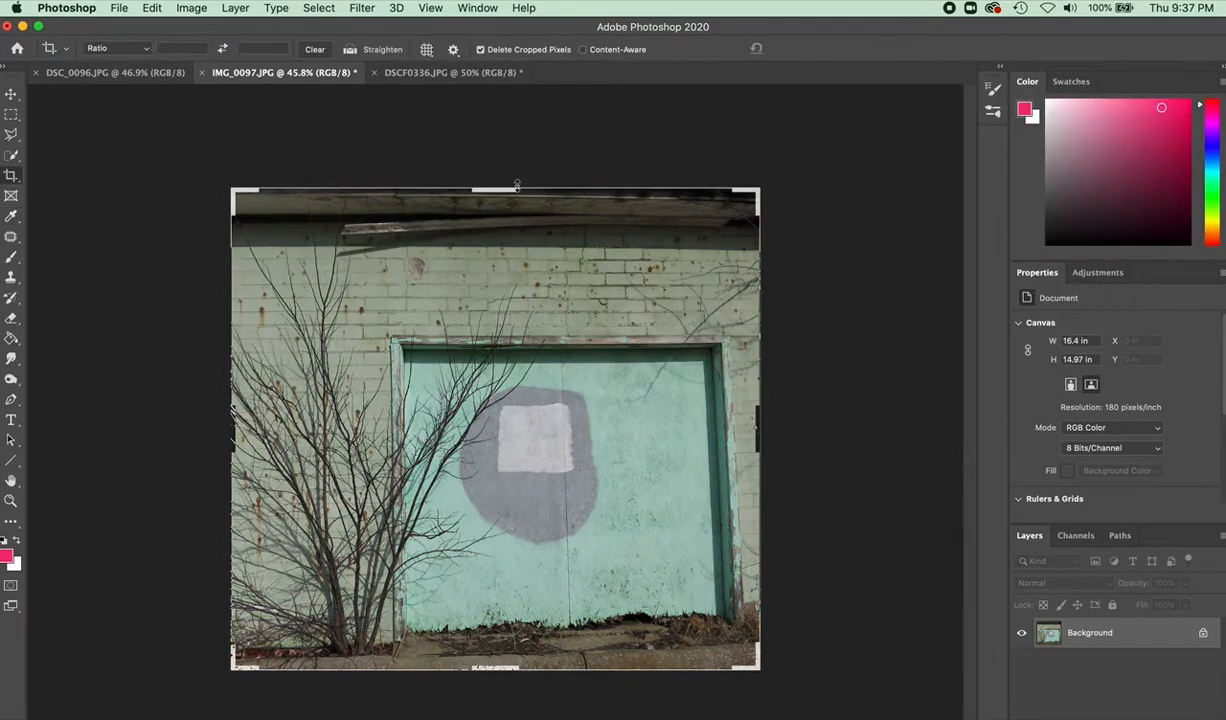
left_click(10, 96)
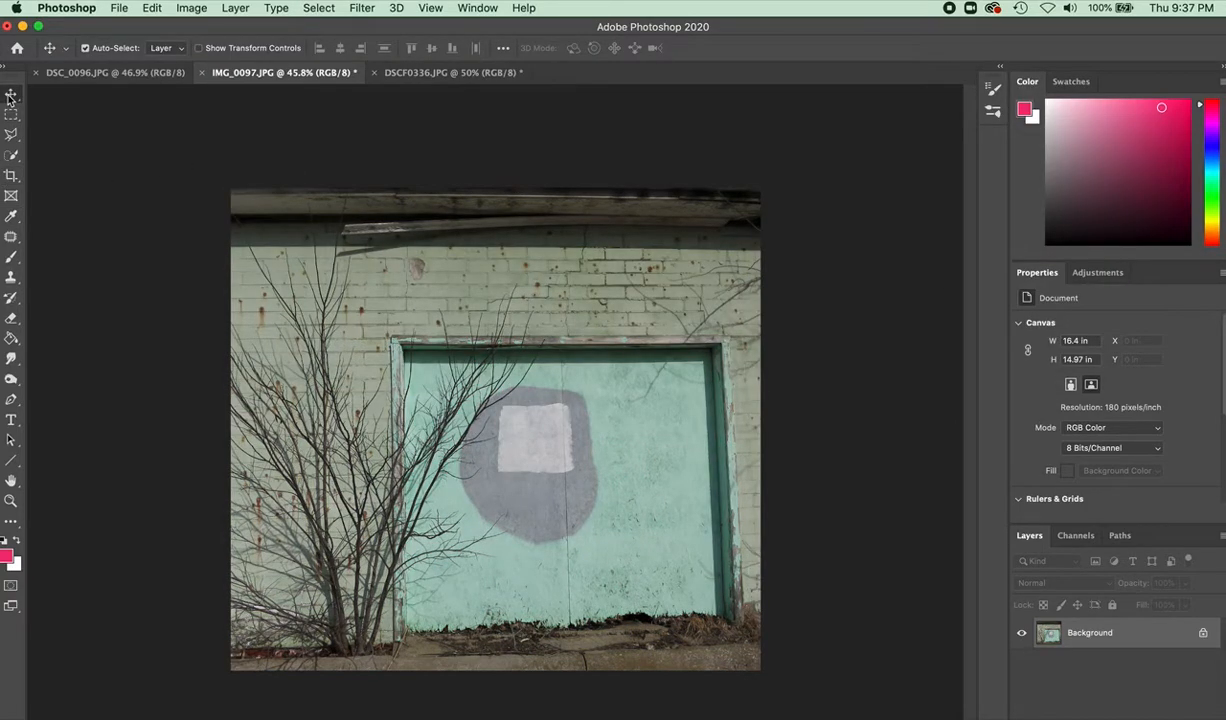
Step: Try the Yellow Filter Black & White preset on the garage door photo, then return to Default and compare it with the original
left_click(191, 8)
mouse_move(232, 58)
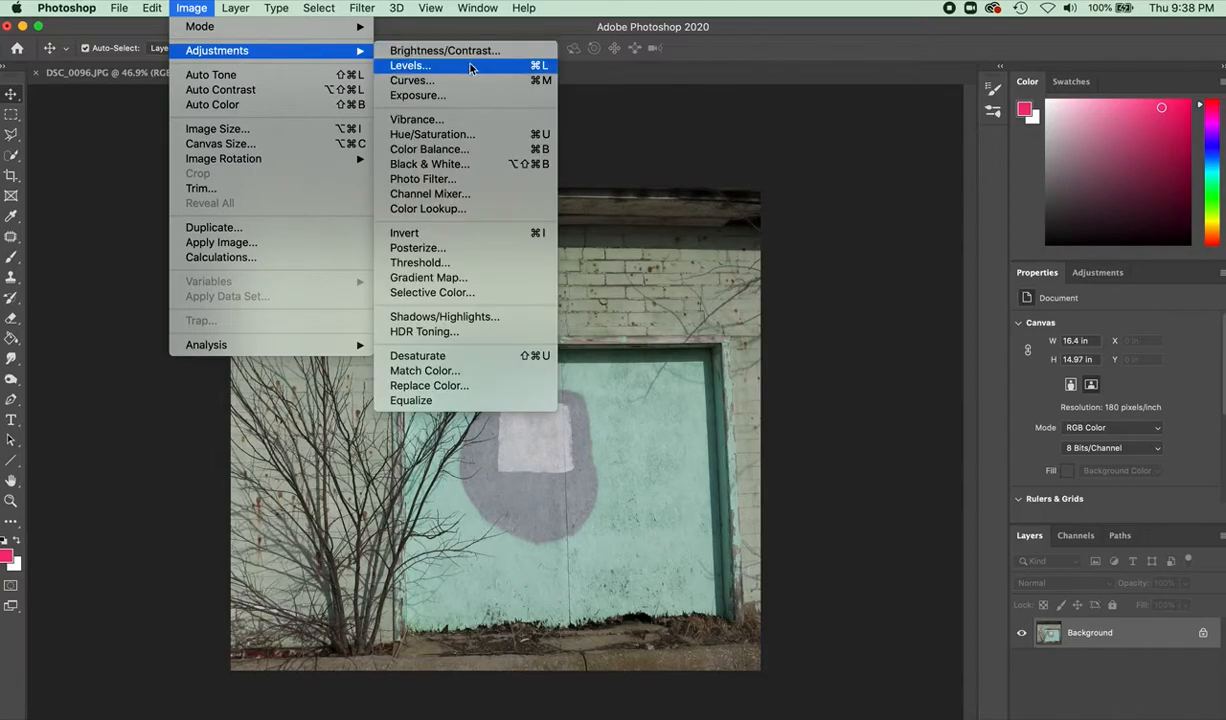
left_click(462, 165)
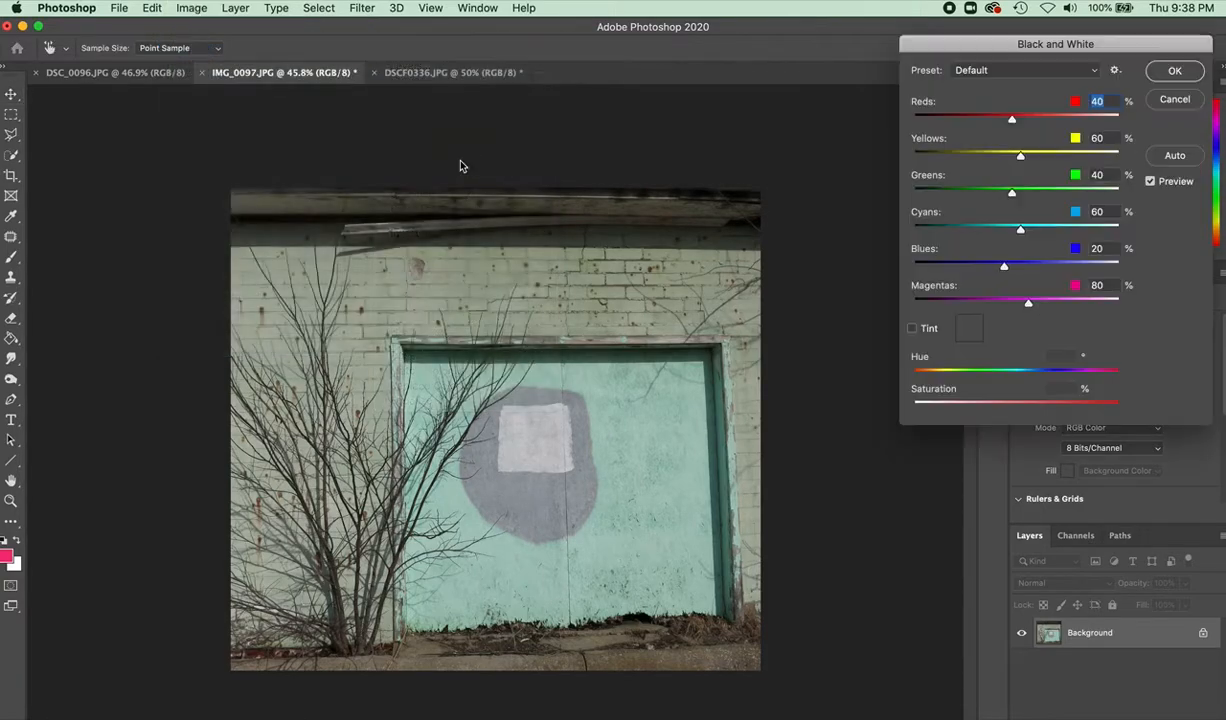
left_click(1062, 72)
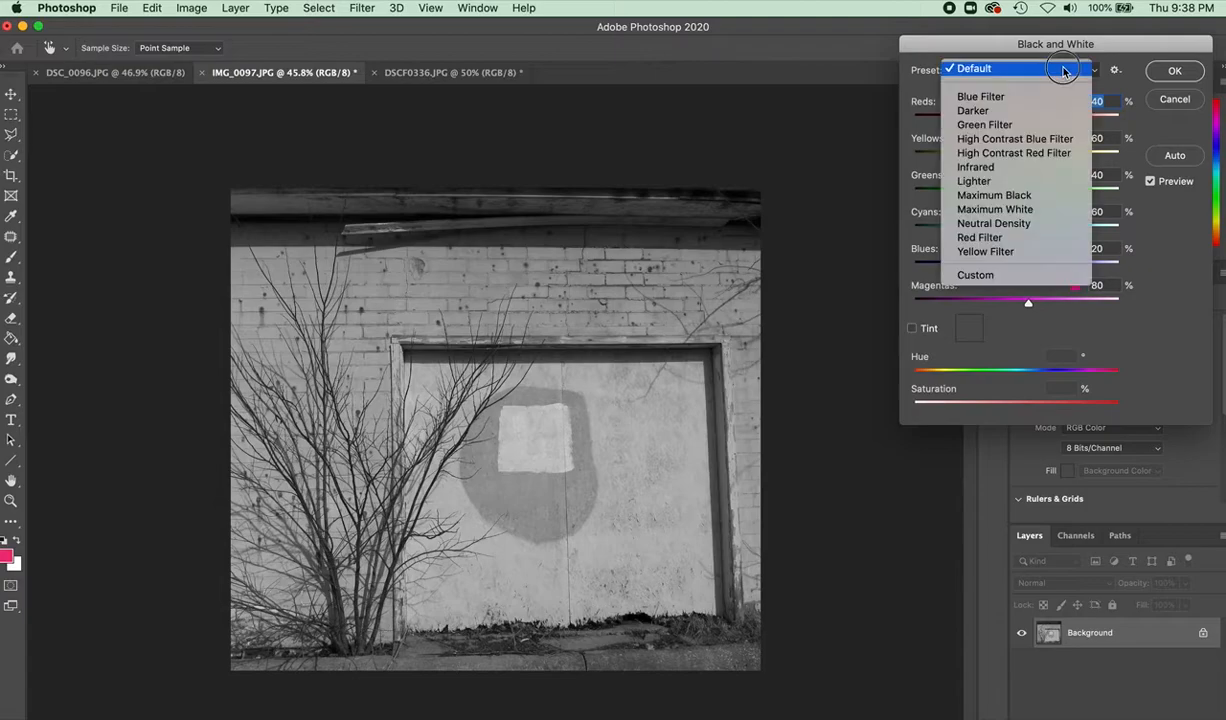
left_click(1039, 261)
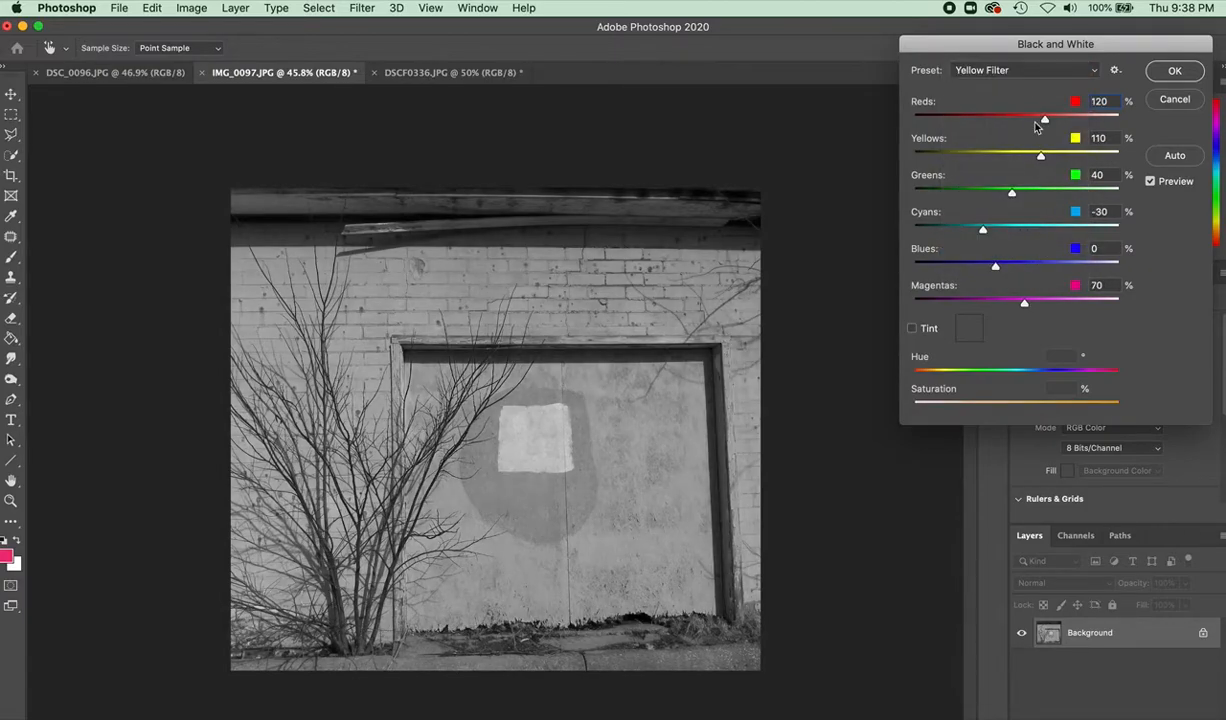
left_click(990, 70)
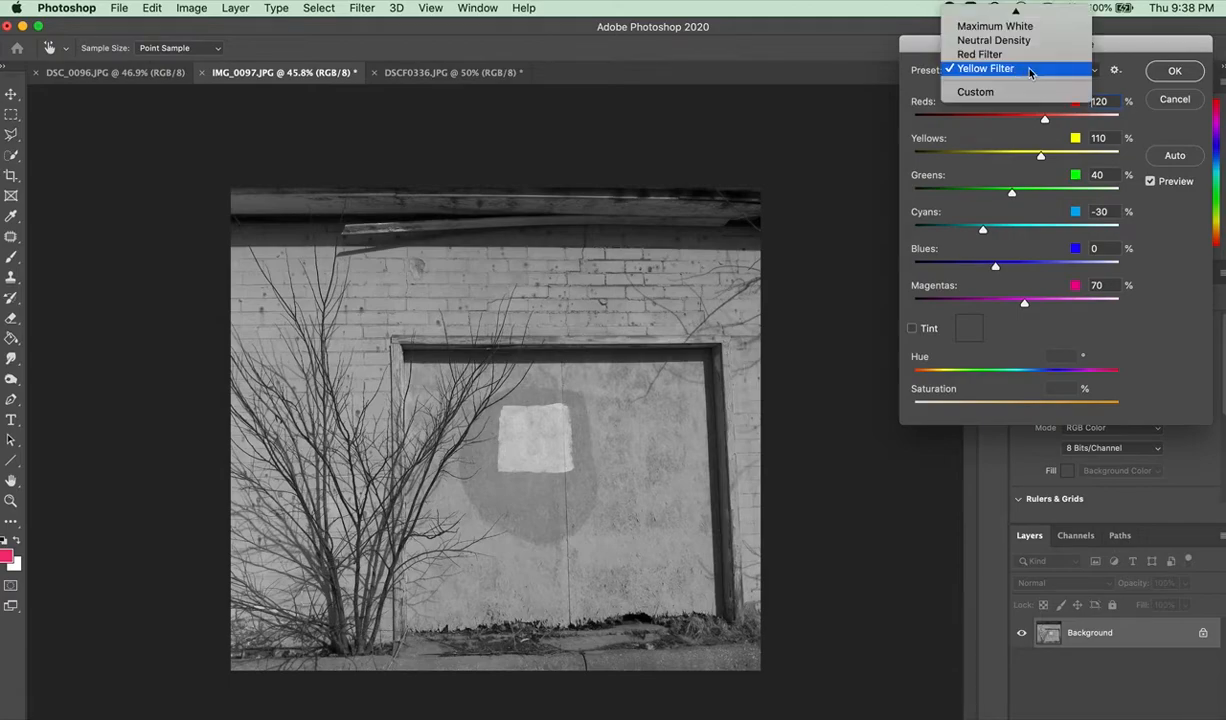
left_click(985, 14)
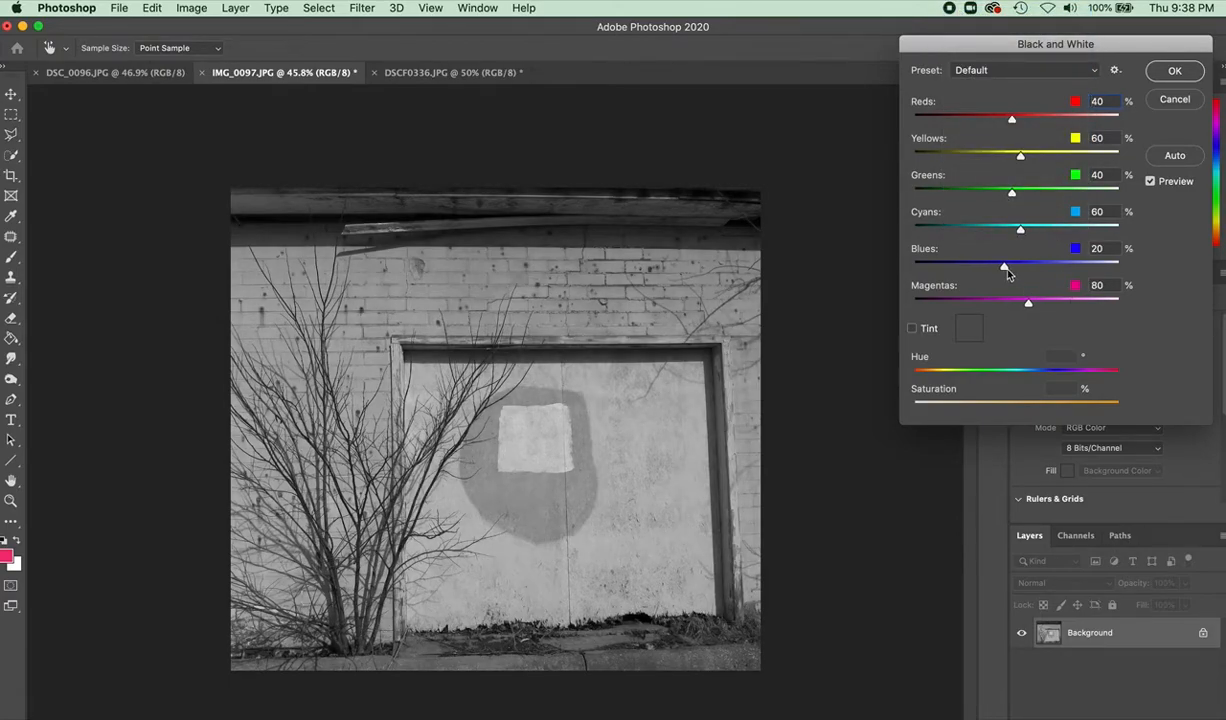
left_click(1151, 183)
left_click(1150, 181)
Step: Try custom Black & White values on the garage door photo: Cyans 287%, Blues -147% and Magentas -103%
left_click_drag(1019, 232, 1107, 233)
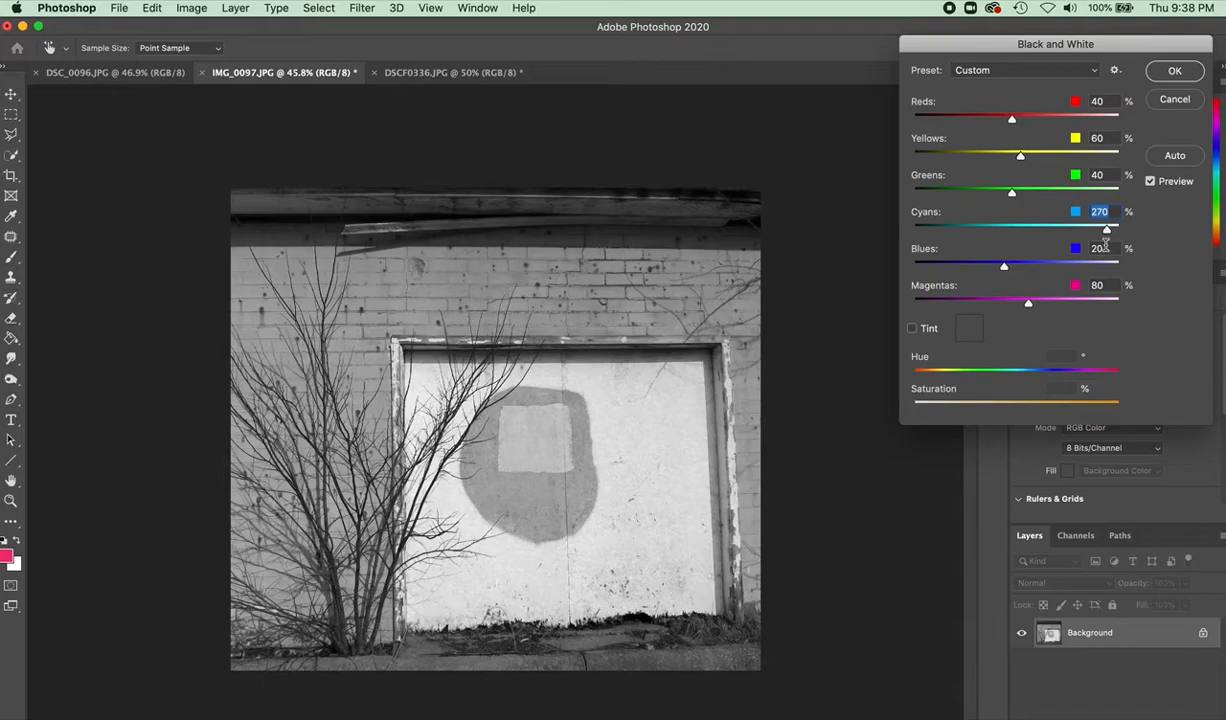
left_click_drag(1107, 231, 1116, 233)
left_click_drag(1005, 268, 935, 268)
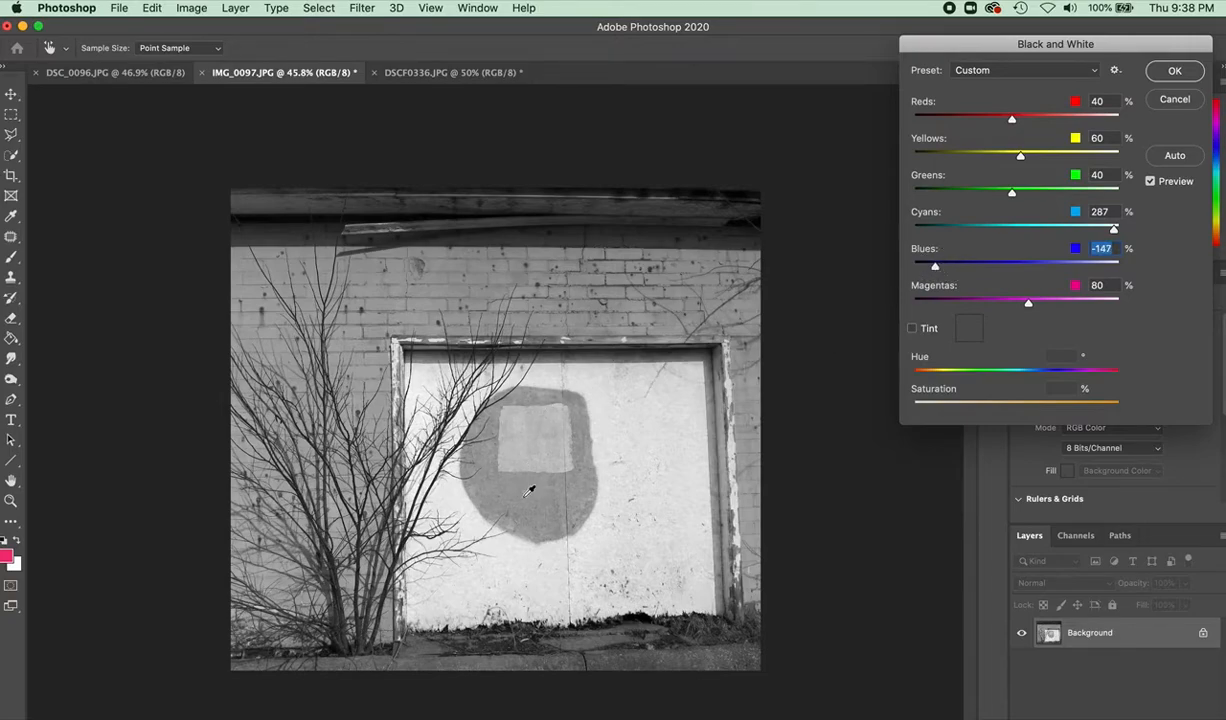
left_click_drag(1027, 307, 953, 304)
Step: Try the Blue Filter and Infrared presets on the garage door photo and cancel the black and white conversion
left_click(1006, 70)
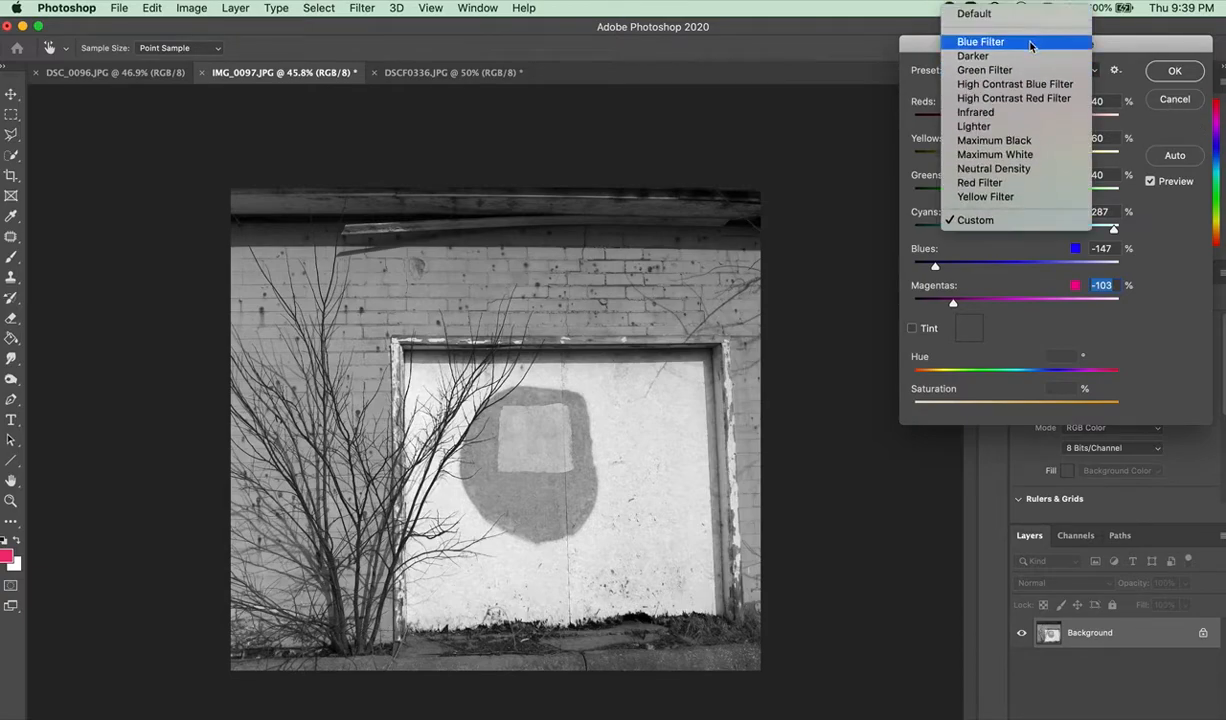
left_click(1030, 42)
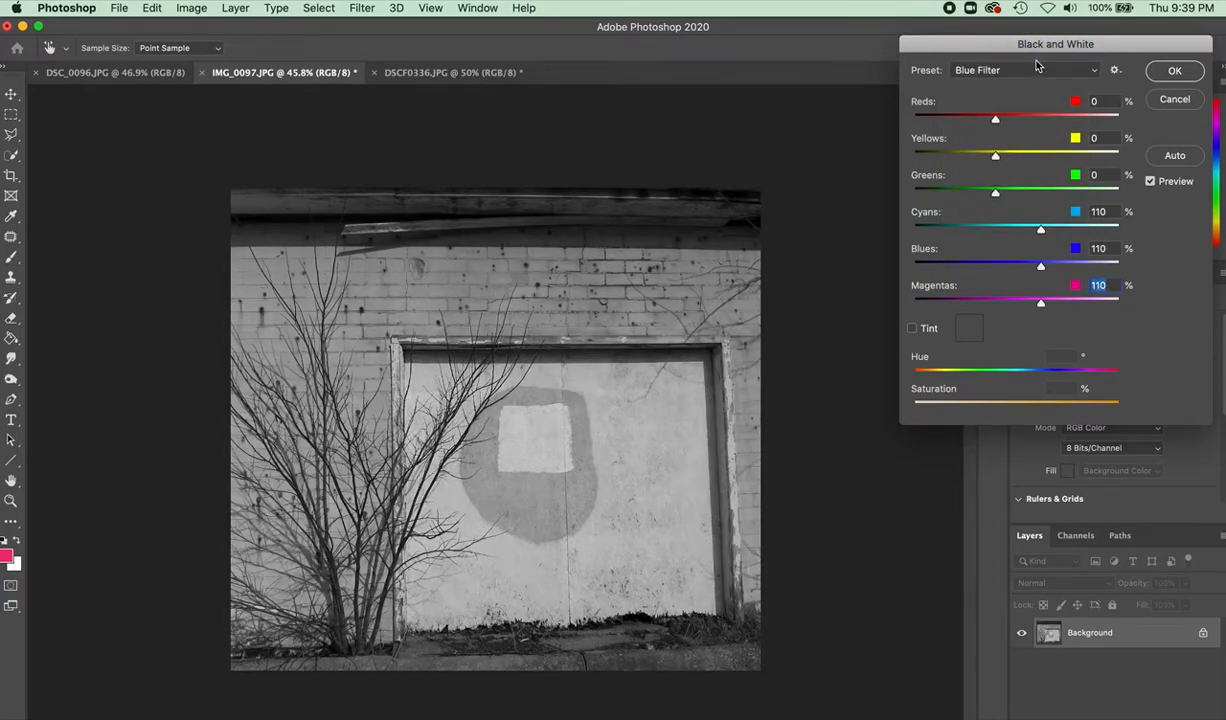
left_click(1005, 69)
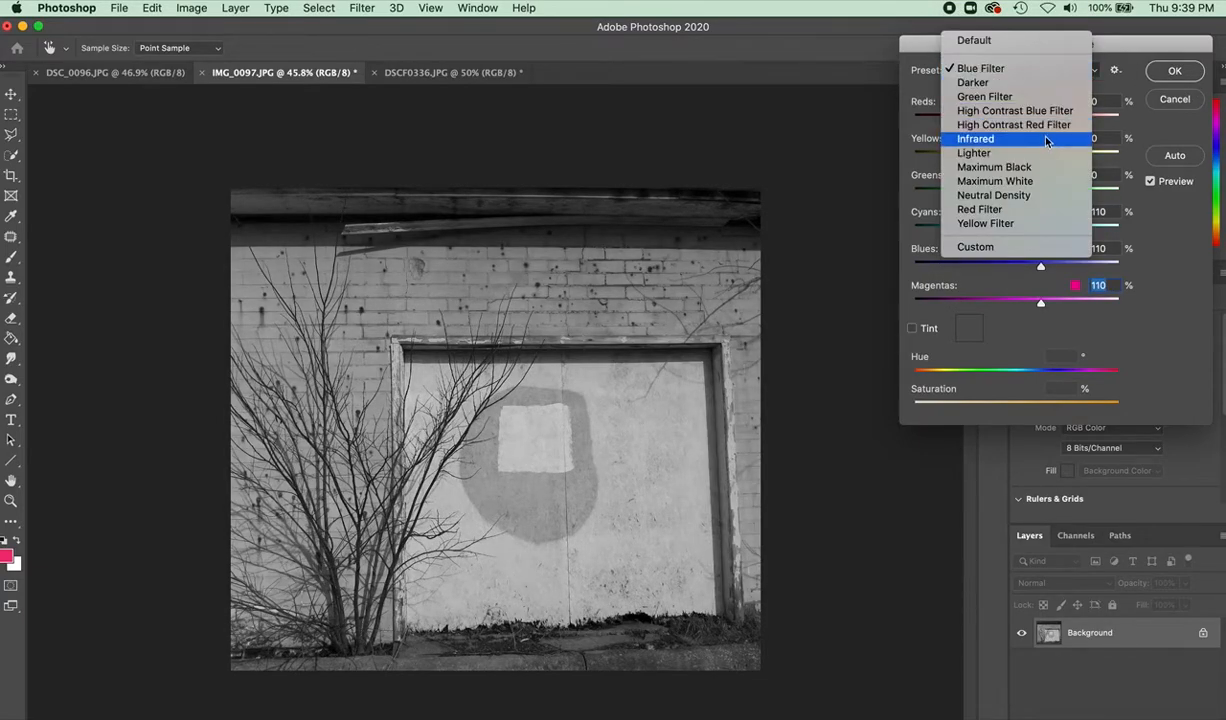
left_click(1000, 134)
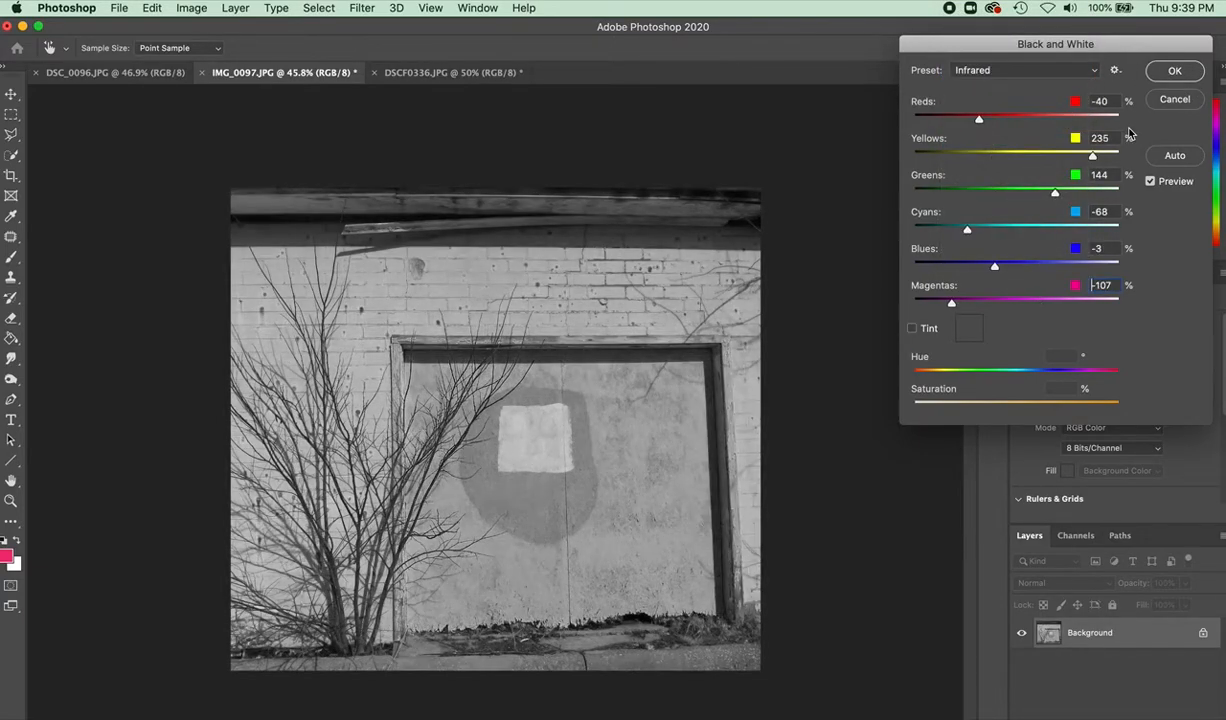
left_click(1172, 100)
Step: Switch to the pink flower photo DSC_0096.JPG and start a Black & White conversion with the Yellow Filter preset
left_click(133, 80)
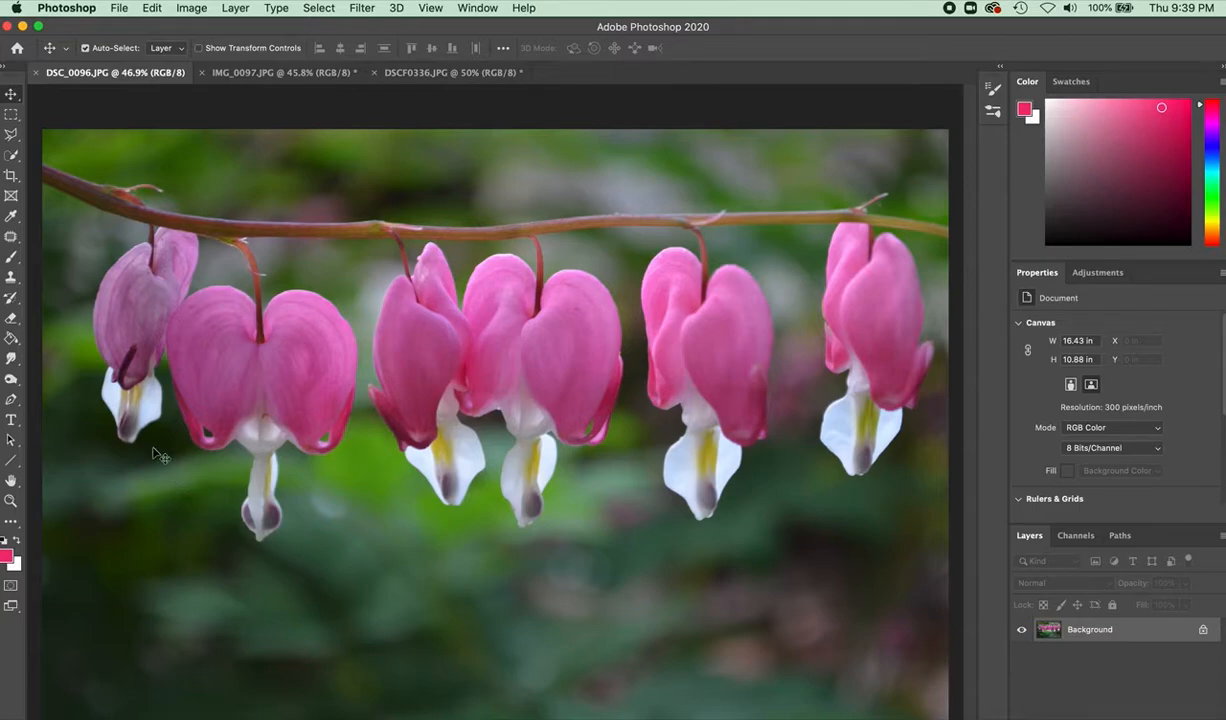
left_click(183, 10)
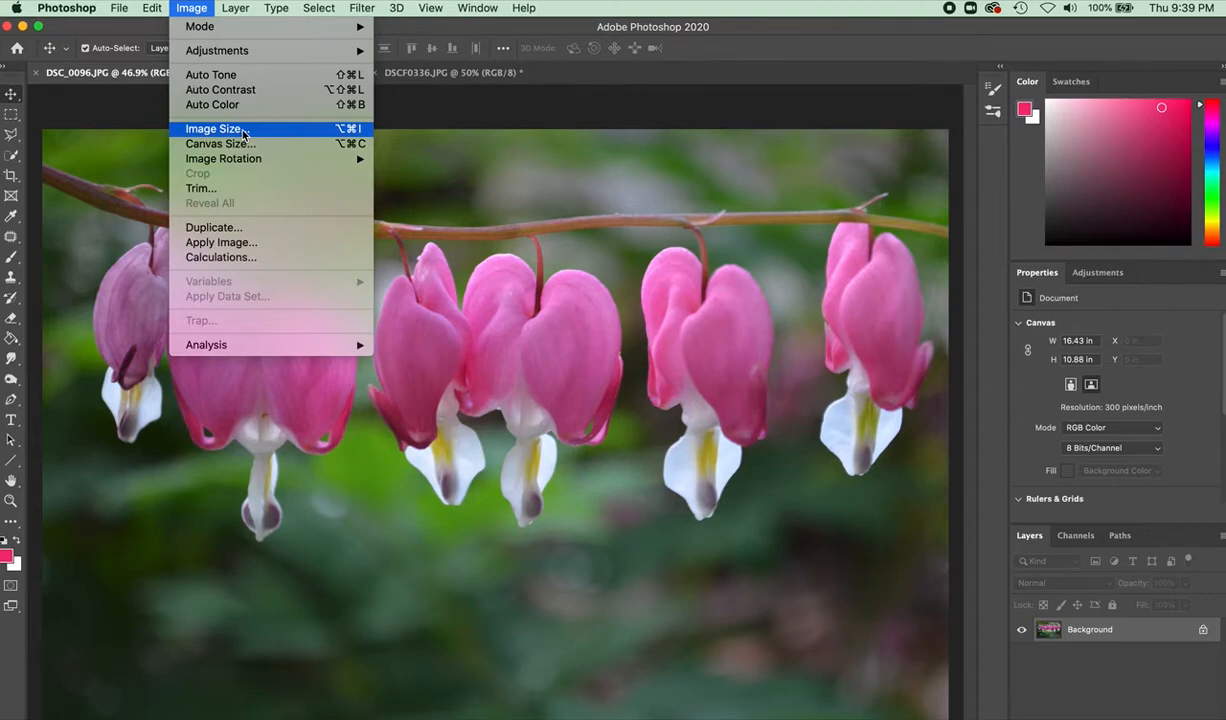
mouse_move(225, 50)
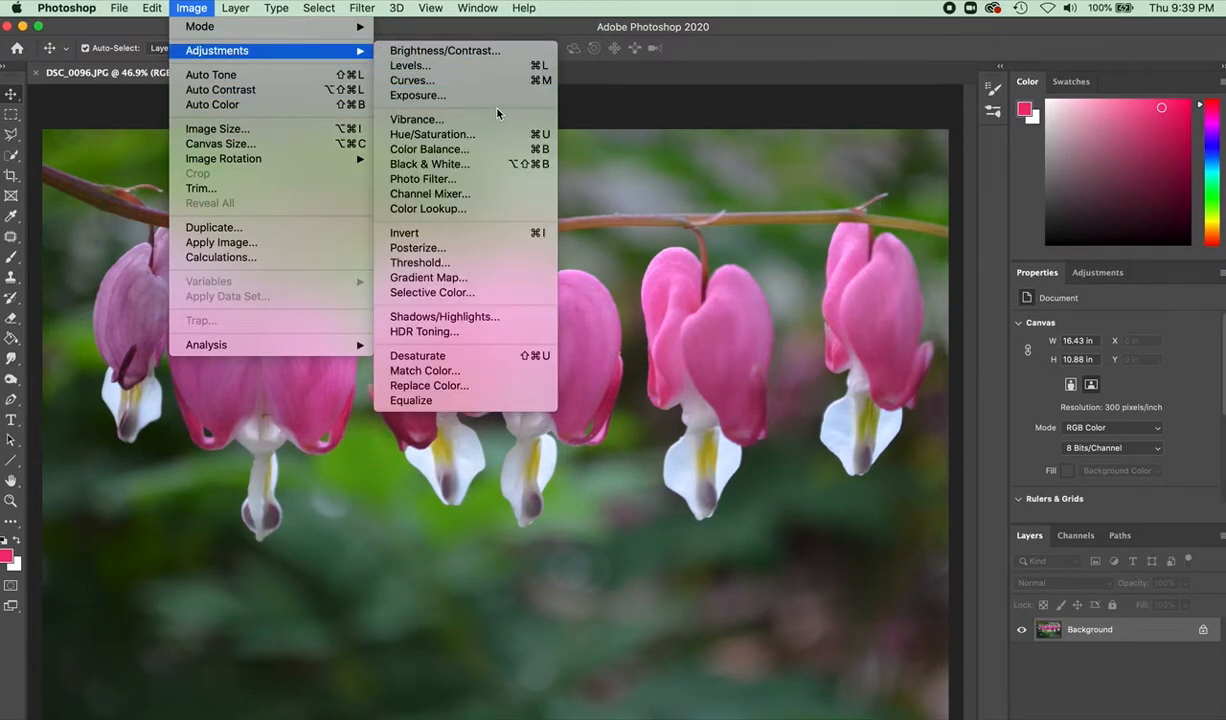
left_click(470, 164)
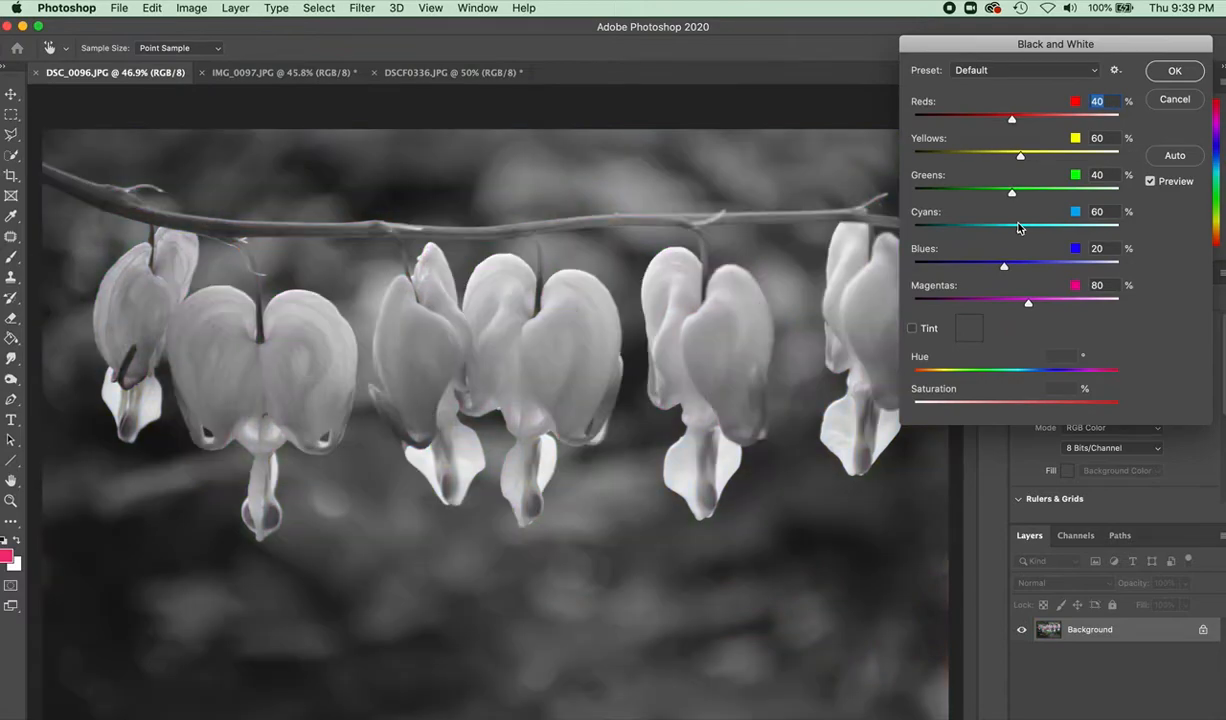
left_click_drag(1007, 47, 1032, 45)
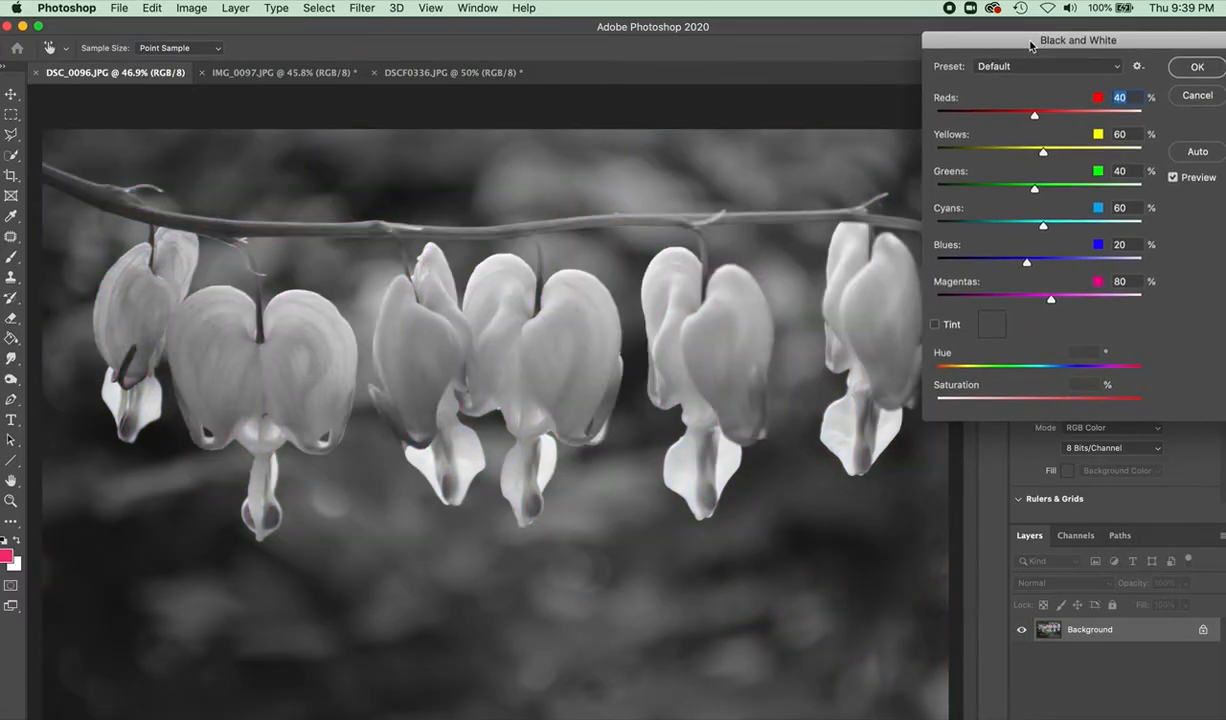
left_click(1040, 66)
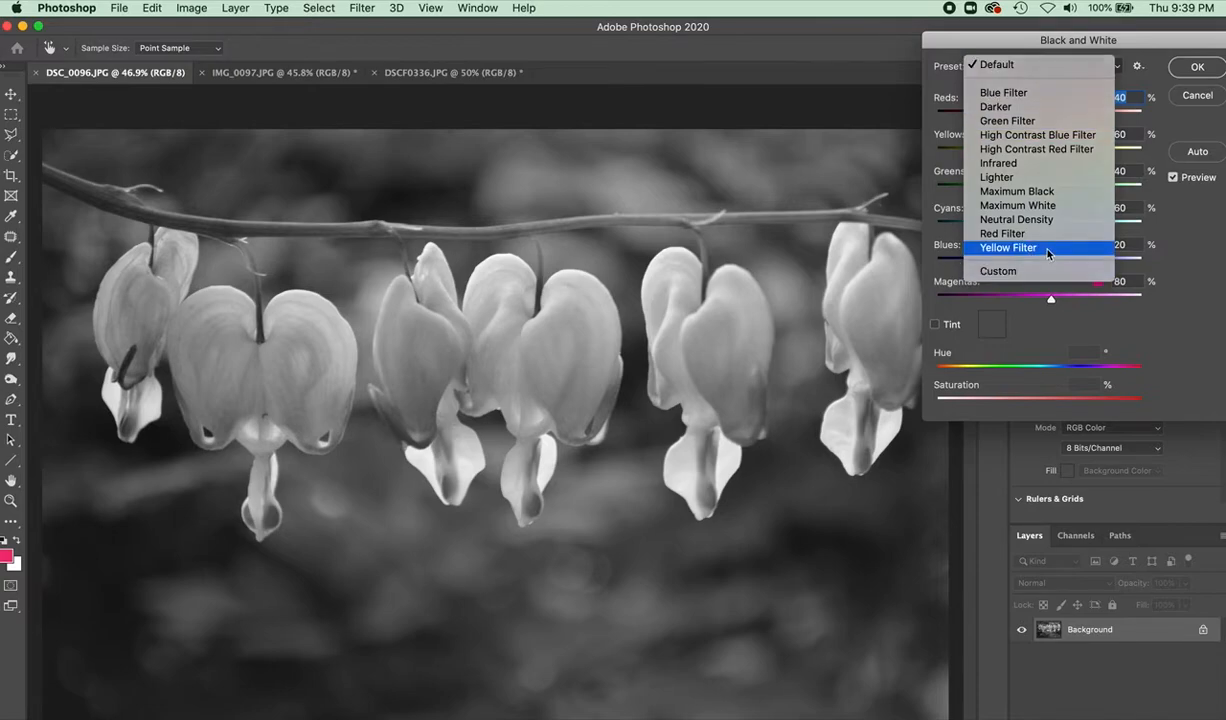
left_click(1045, 247)
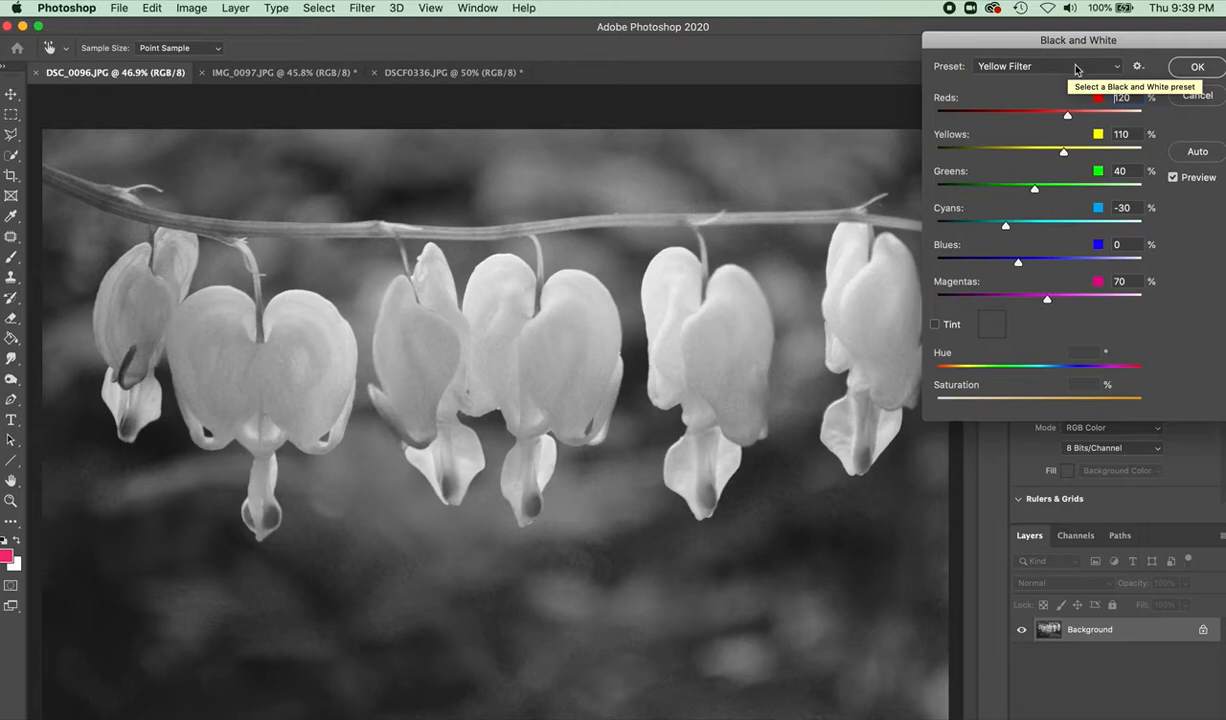
Step: Try the Red Filter Black & White preset on the pink flower photo and compare it with the original colors
left_click(1072, 67)
left_click(1026, 50)
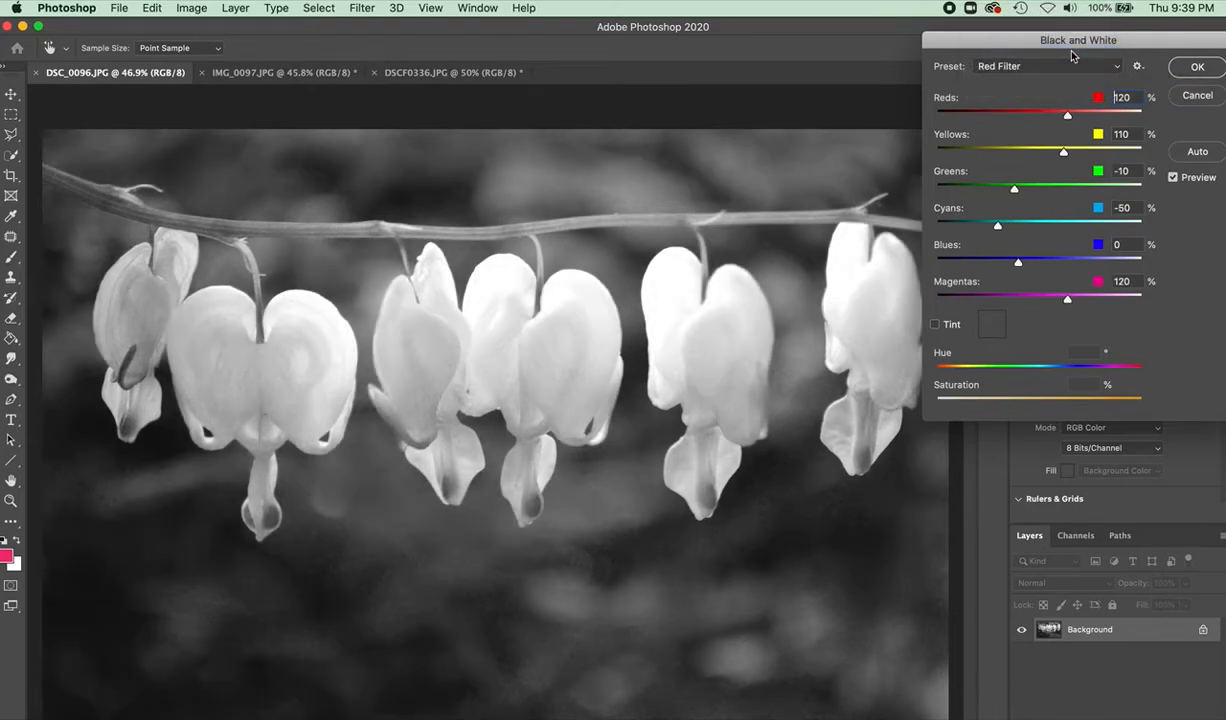
left_click(1079, 65)
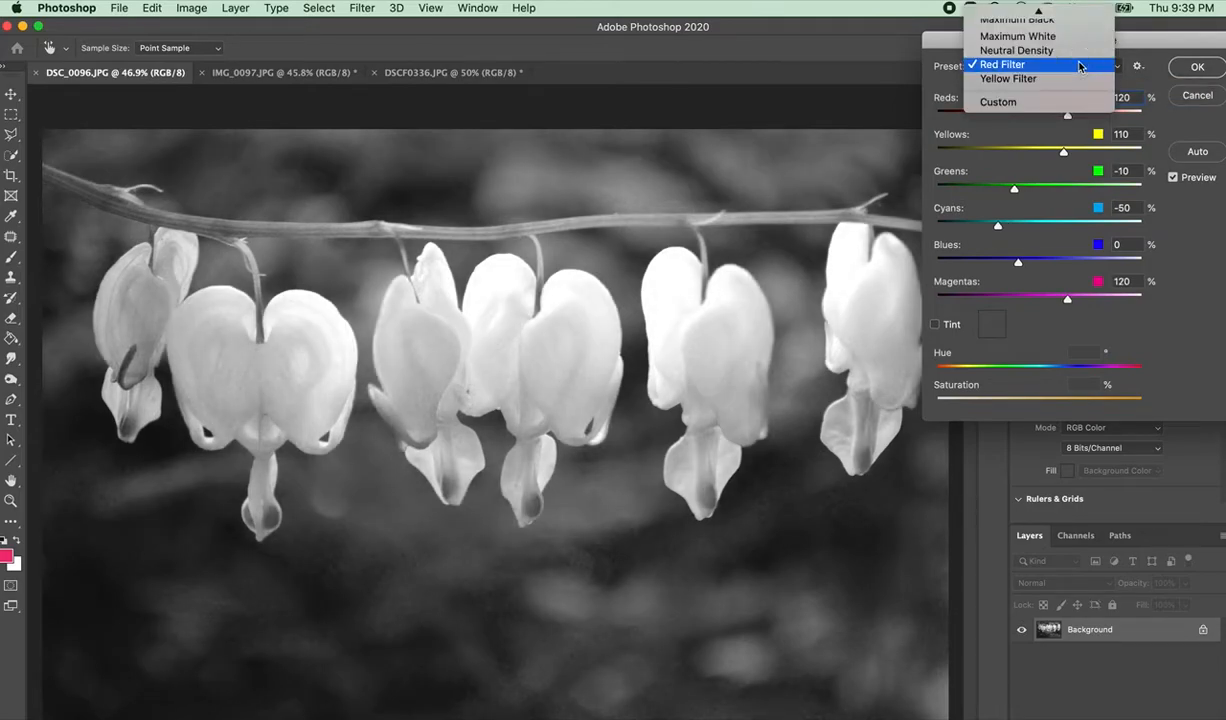
left_click(1178, 308)
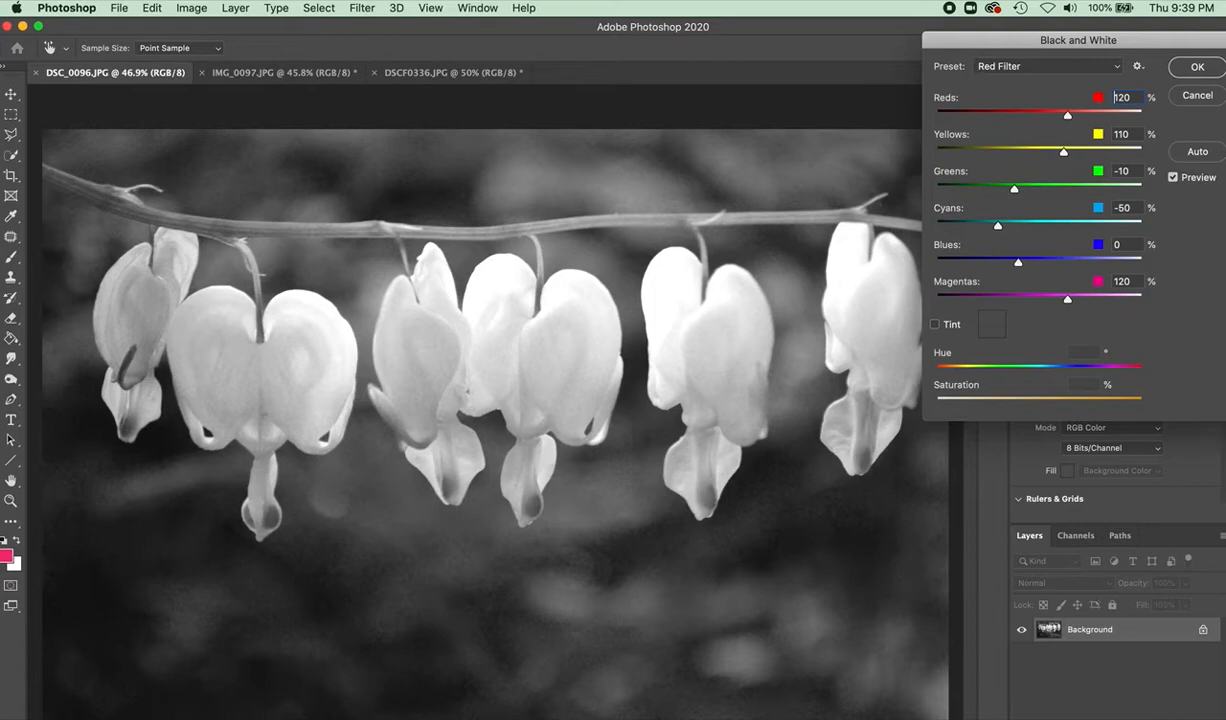
left_click(1174, 178)
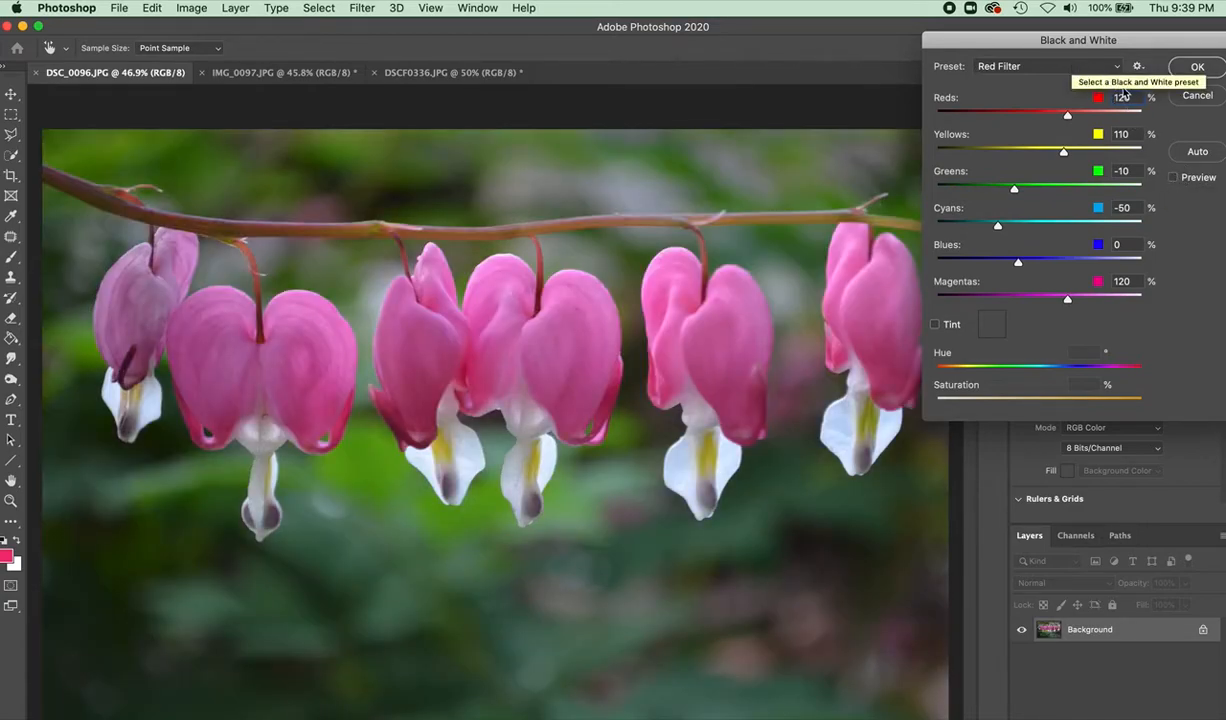
left_click(1173, 177)
Step: Try the Green Filter and Blue Filter Black & White presets on the pink flower photo
left_click(1075, 68)
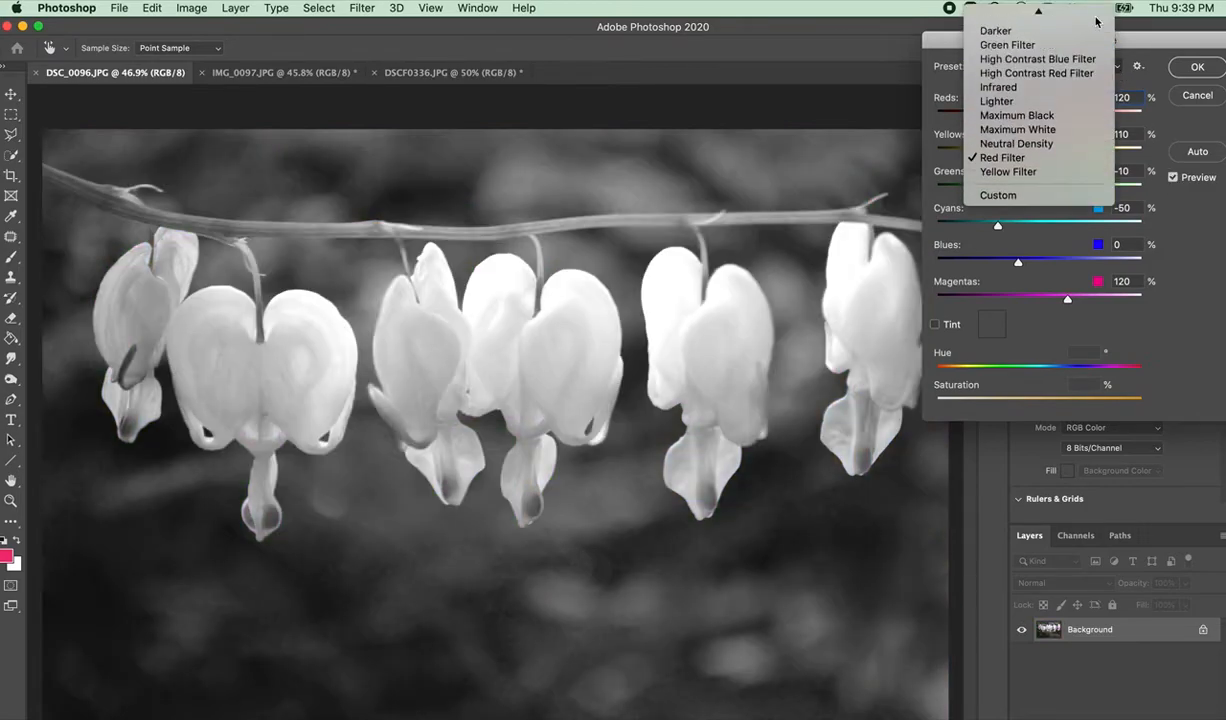
left_click(1045, 72)
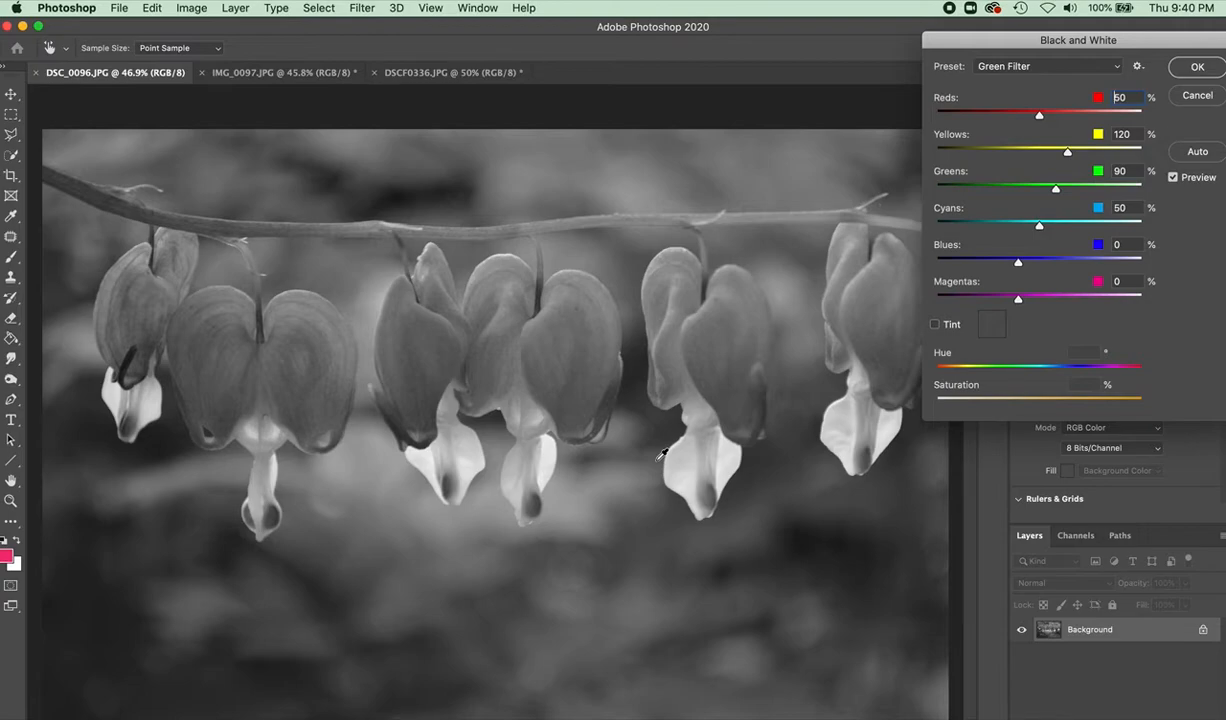
left_click(1116, 67)
left_click(1087, 36)
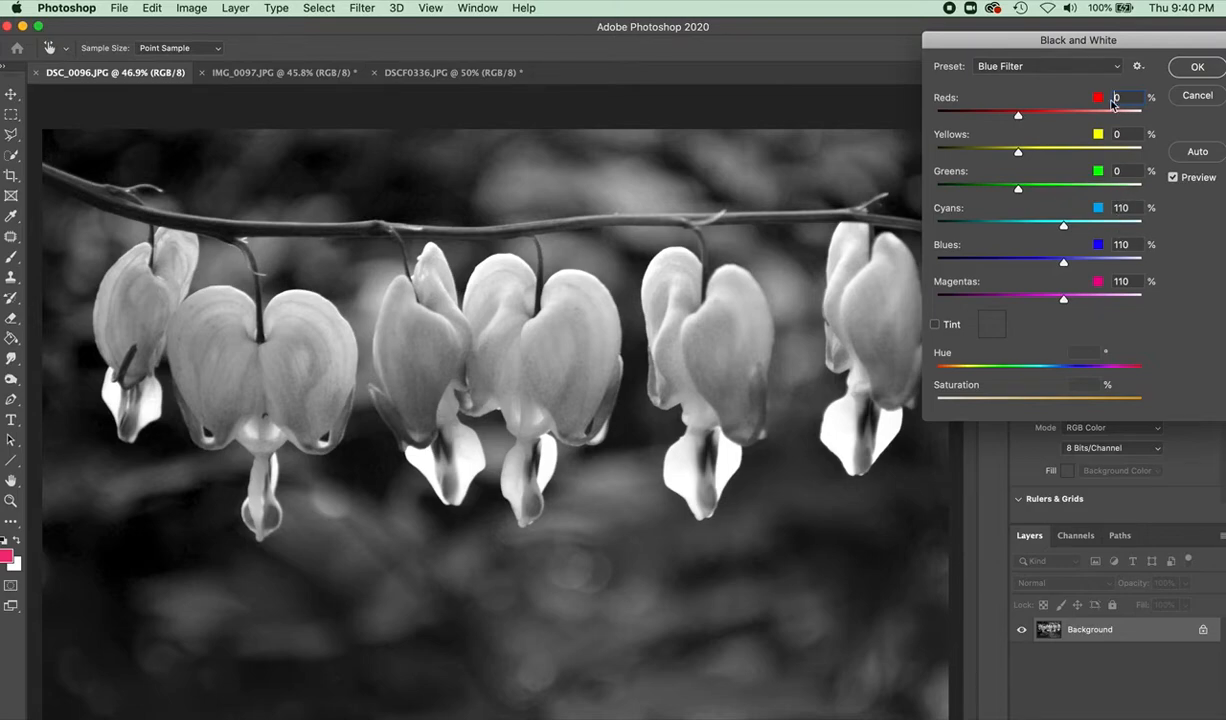
Step: Try the Infrared preset on the pink flower photo and cancel the black and white conversion
left_click(1068, 66)
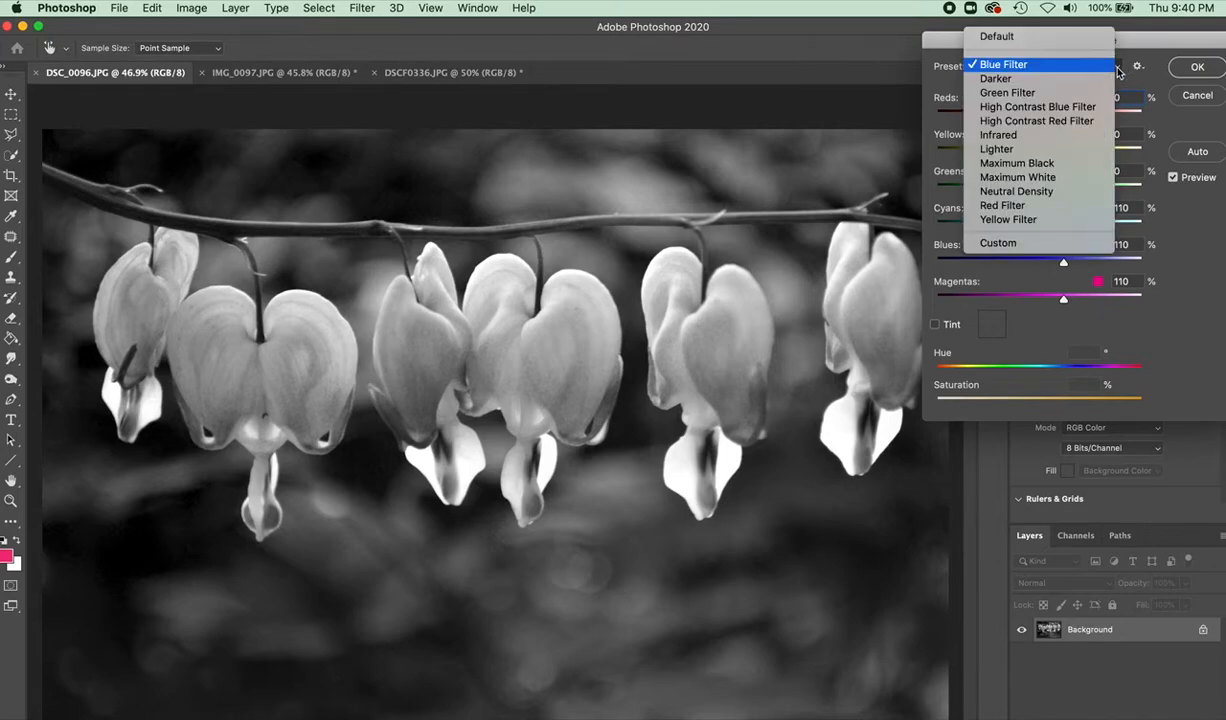
left_click(1074, 135)
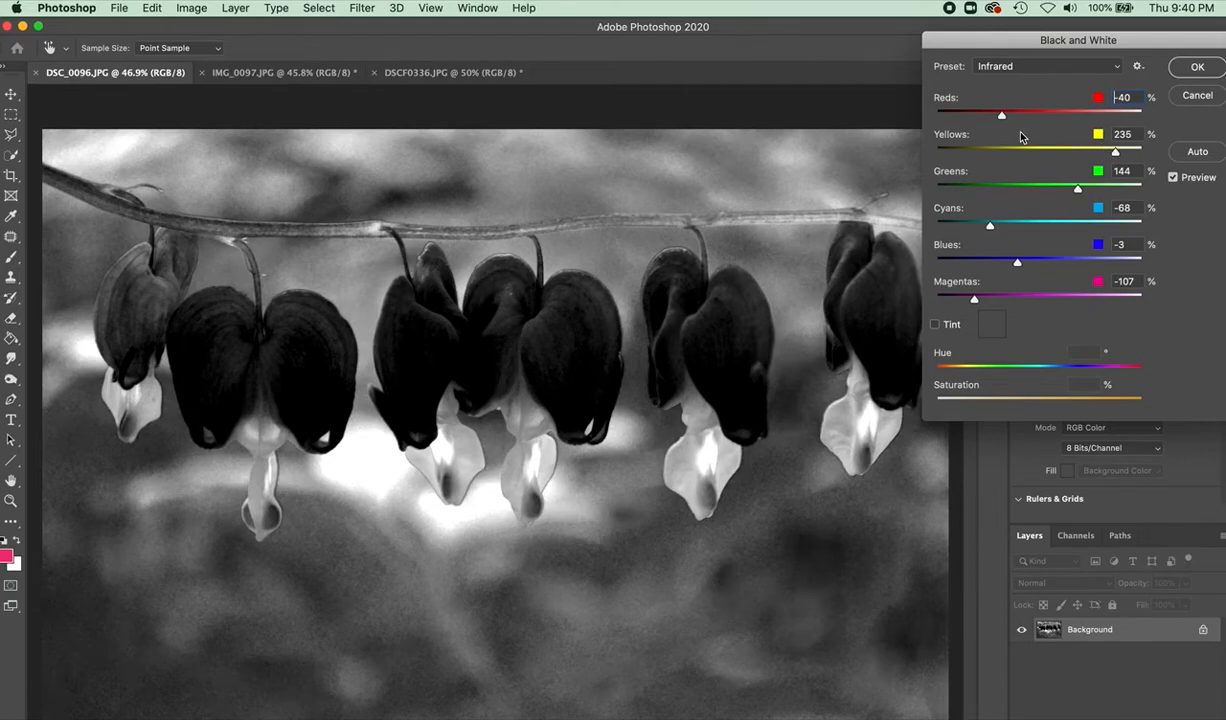
left_click(1116, 66)
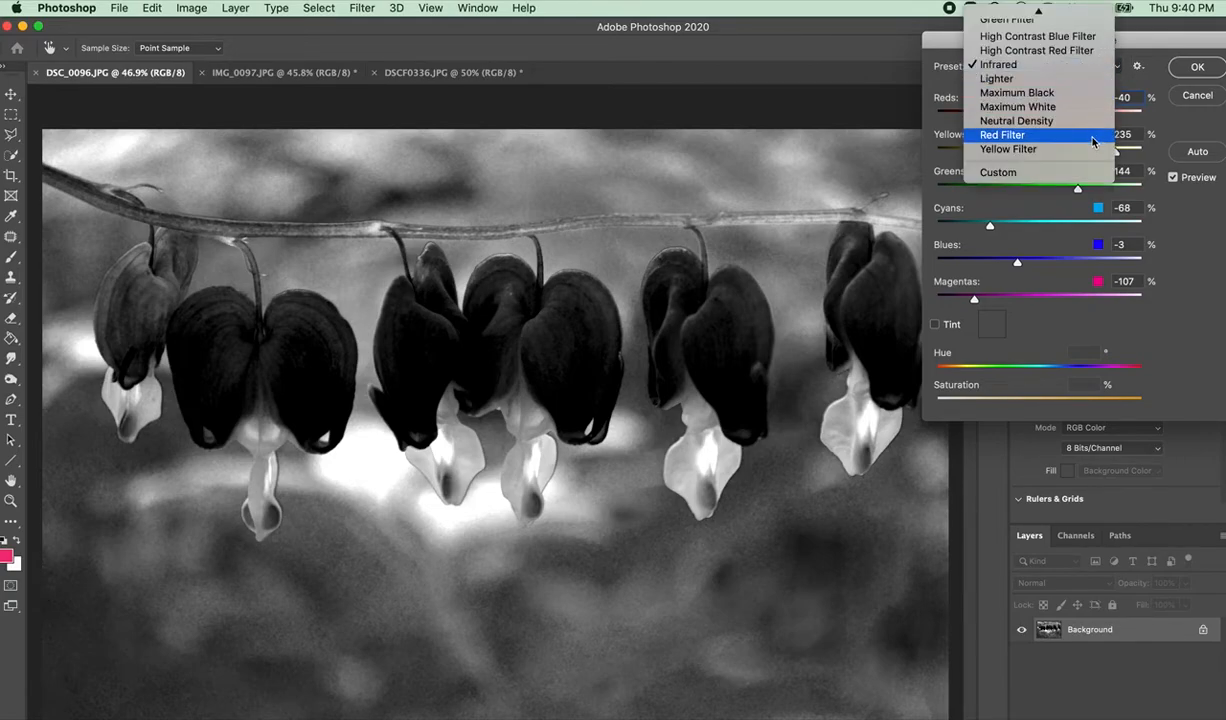
left_click(1198, 100)
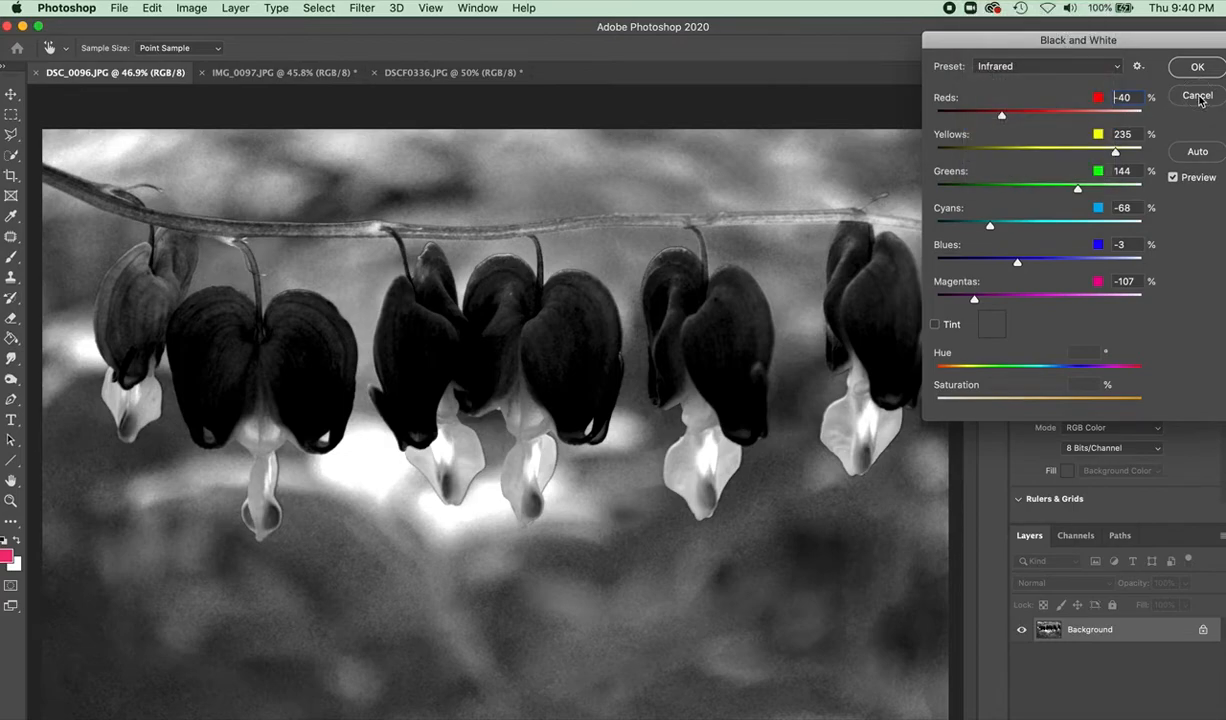
left_click(1198, 96)
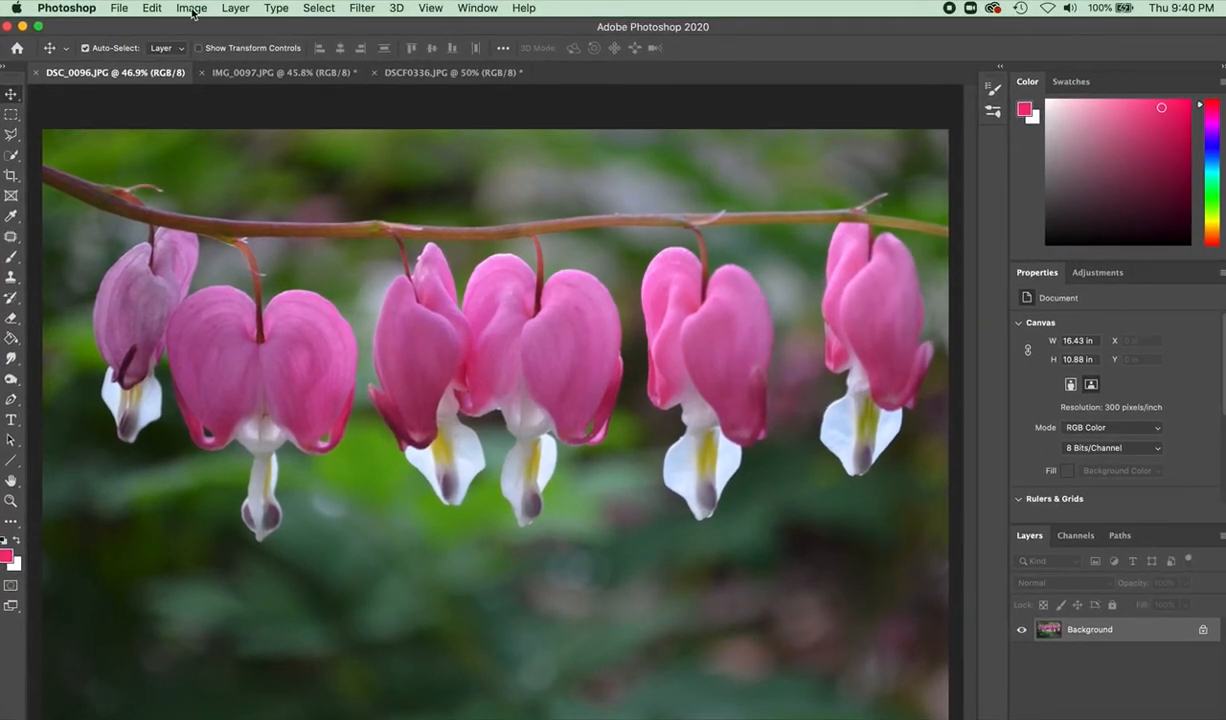
Step: Open the Image Size settings for the pink flower photo
left_click(192, 10)
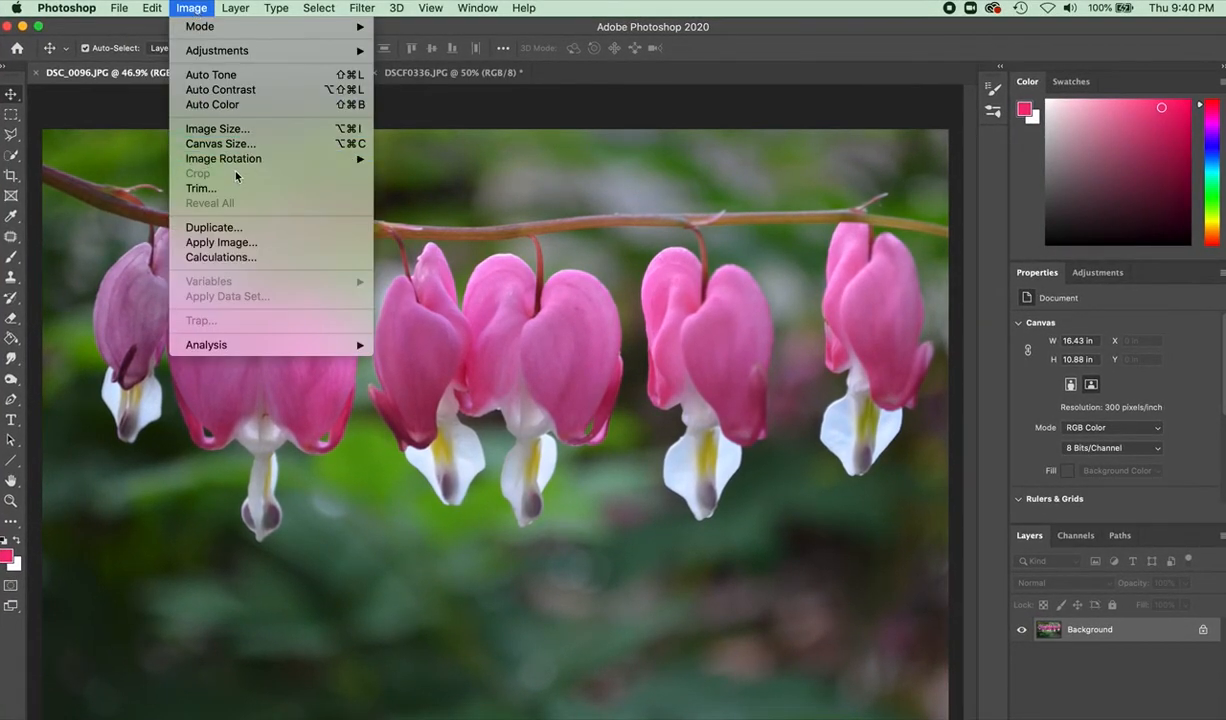
left_click(243, 131)
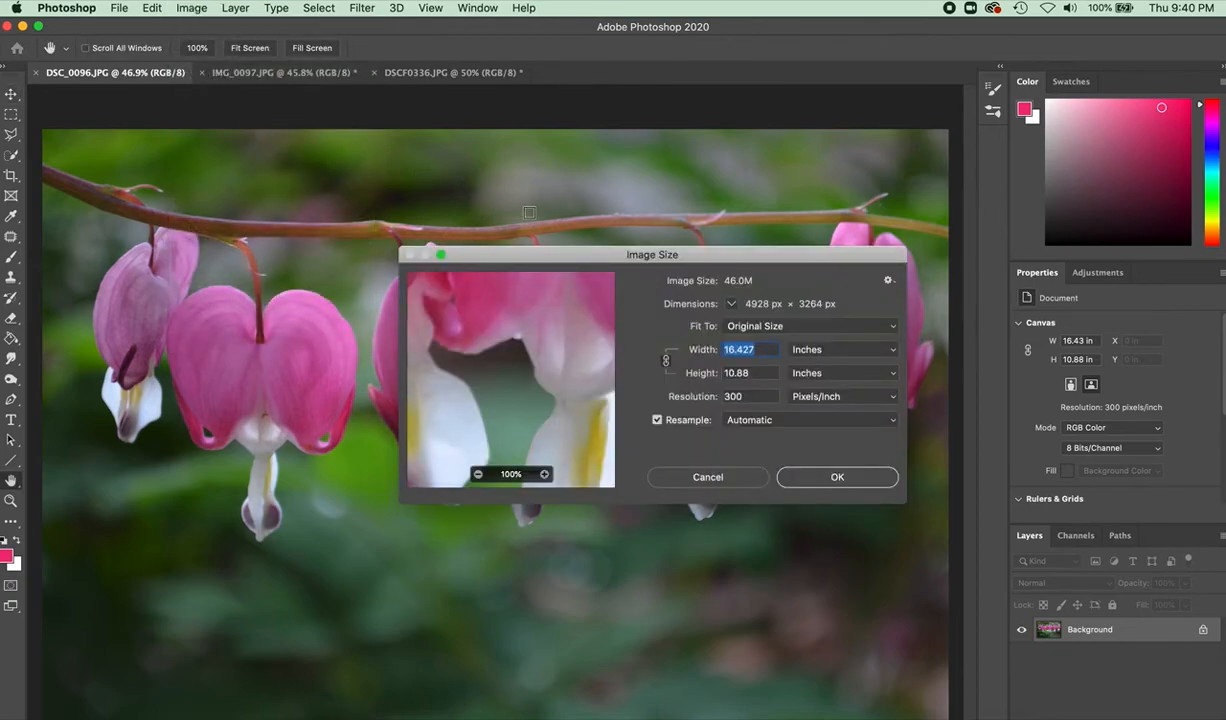